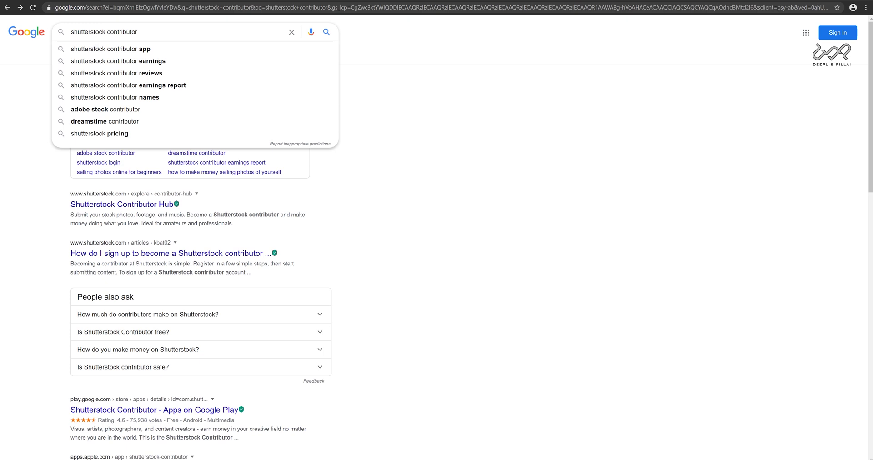
Search Google for "shutterstock contributor", open the submit.shutterstock.com site and sign in with the account e-mail.
click(325, 33)
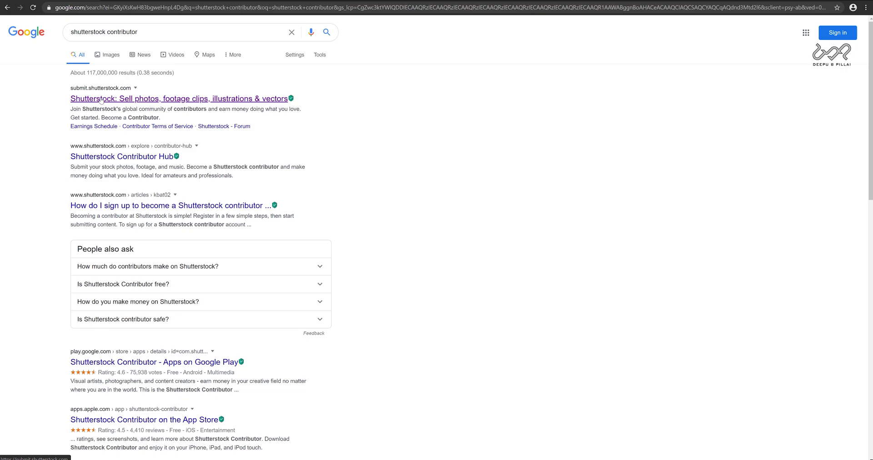
click(101, 100)
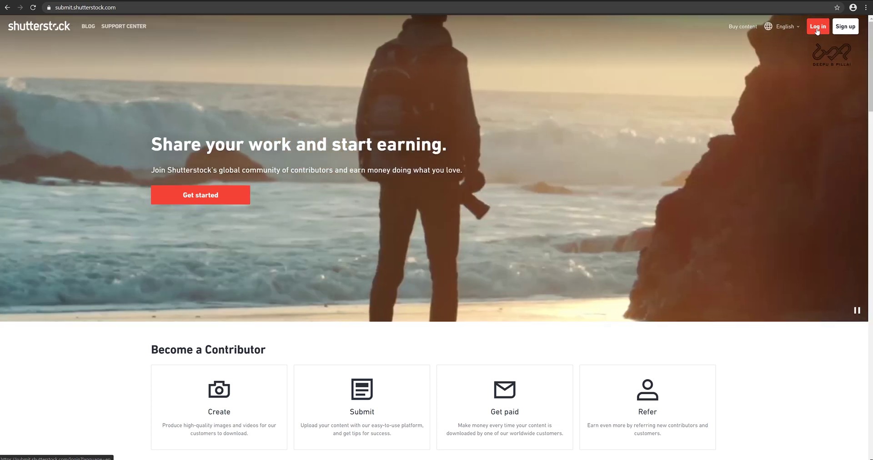
click(817, 30)
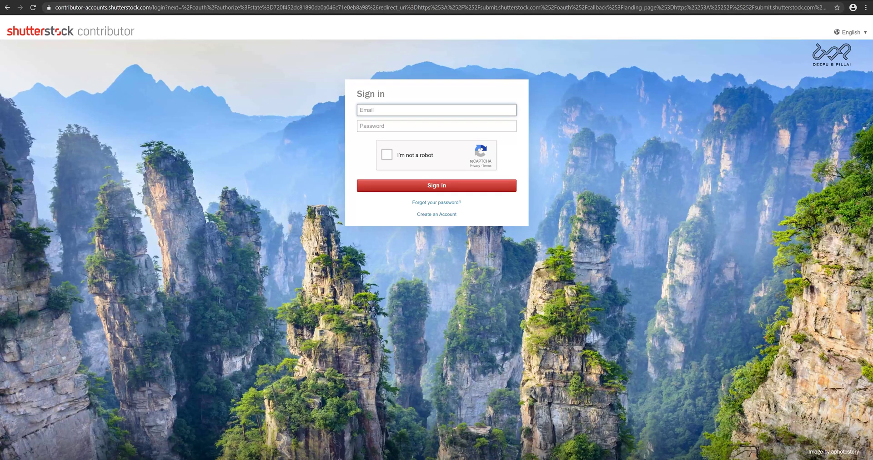
text(d)
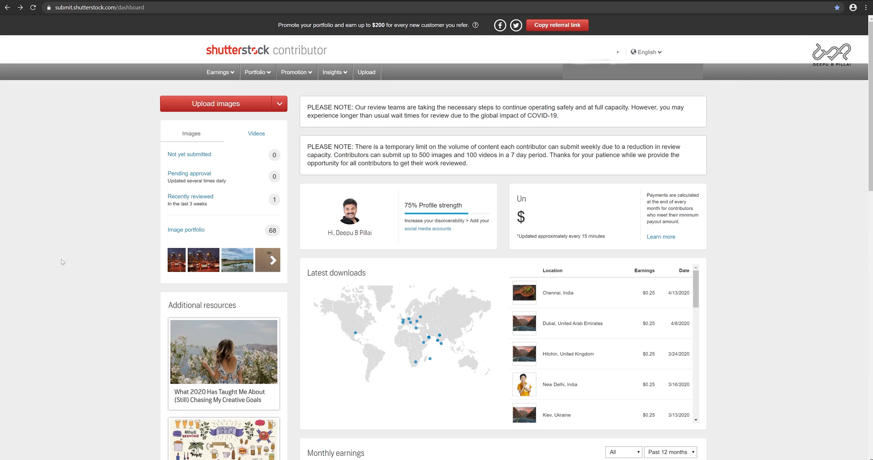
Upload the T61A9077 image from the Desktop to the contributor portfolio and select it among the content to submit.
click(218, 103)
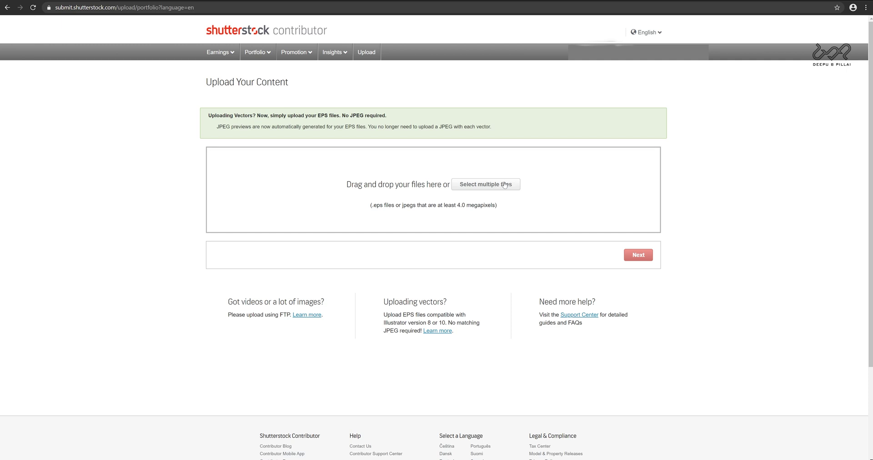
click(487, 186)
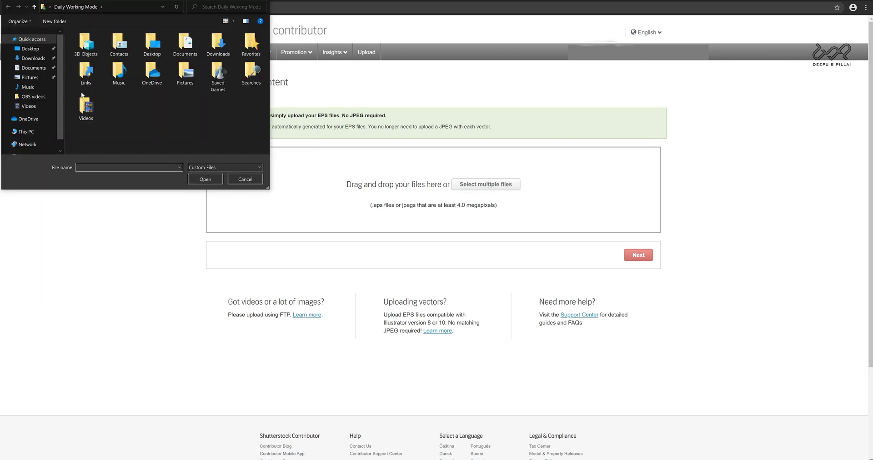
click(30, 48)
click(87, 66)
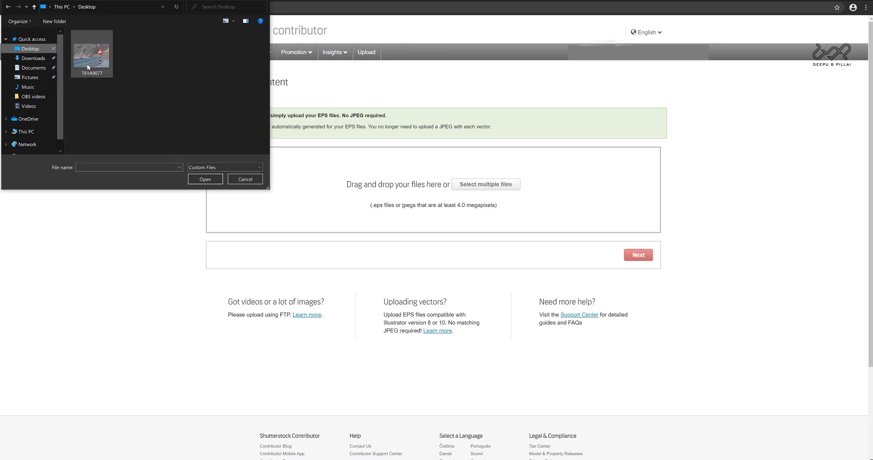
click(259, 166)
click(258, 166)
click(212, 181)
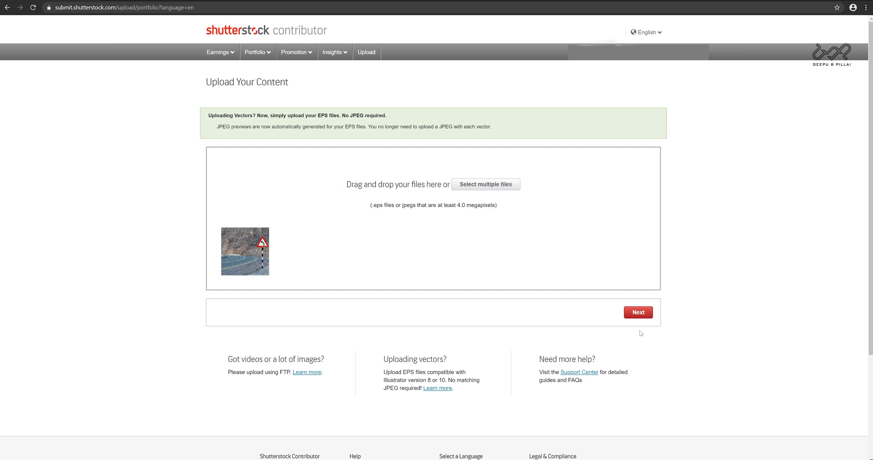
click(639, 313)
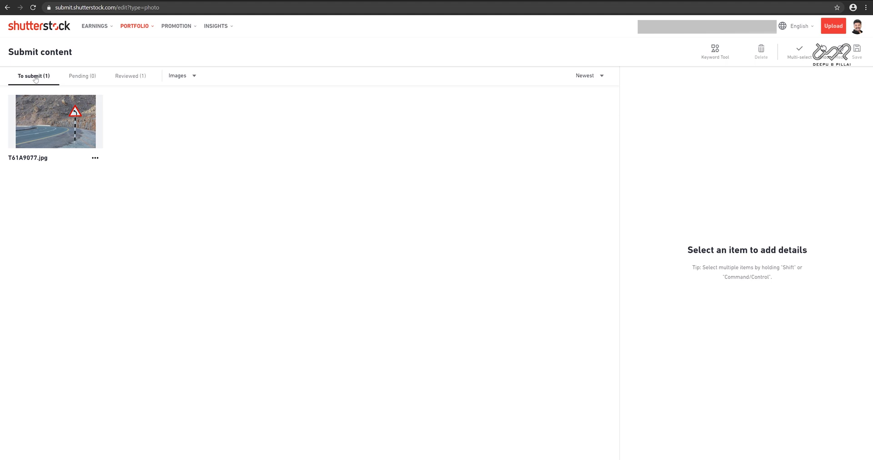
click(64, 131)
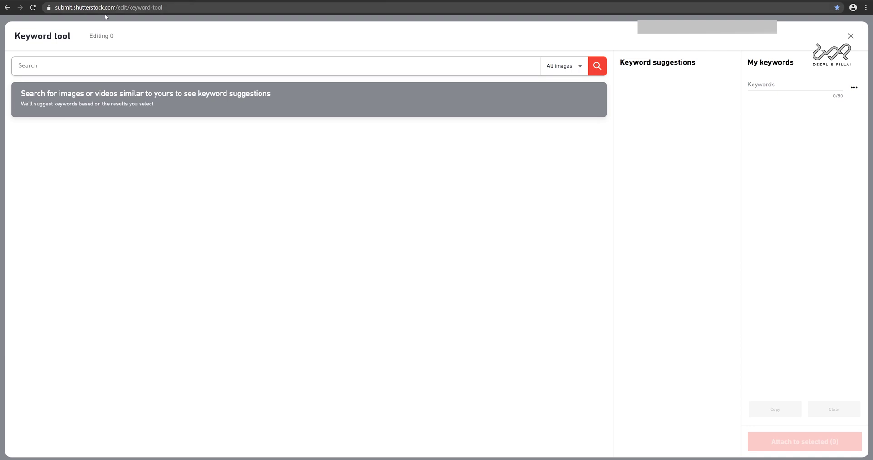
Search the keyword tool for images matching "highway turning road" and "highway hill road".
key(Escape)
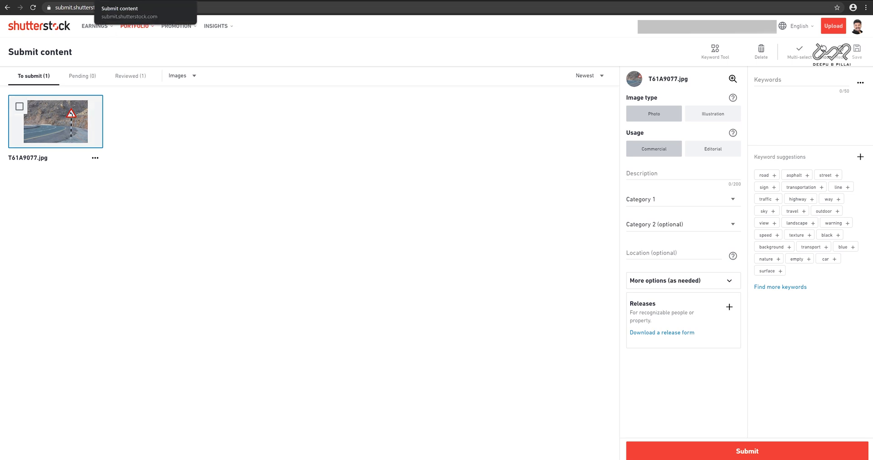
text(highway turning roa)
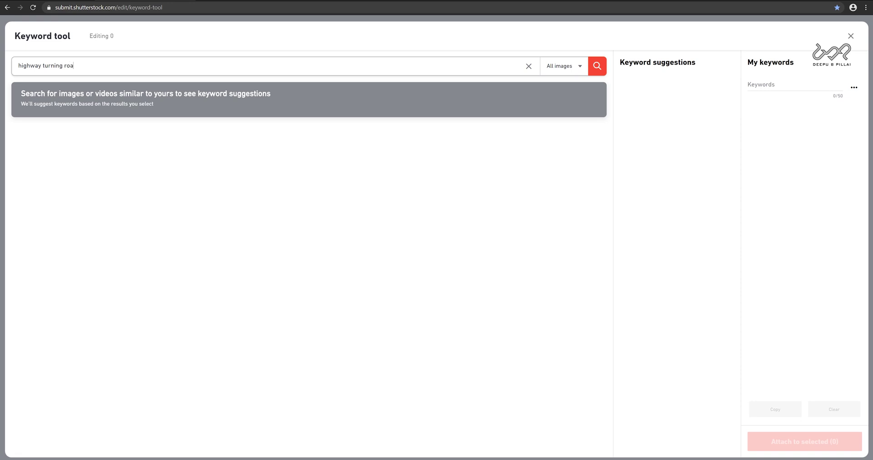
key(Return)
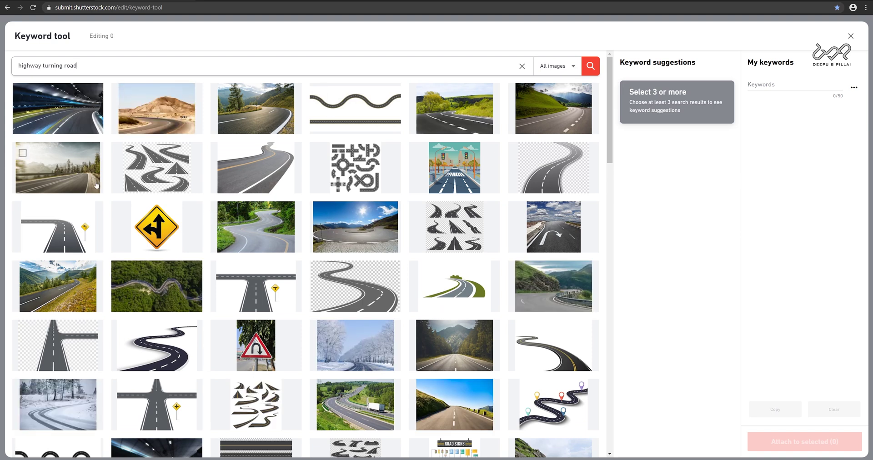
scroll(222, 210, down, 7)
scroll(257, 206, up, 7)
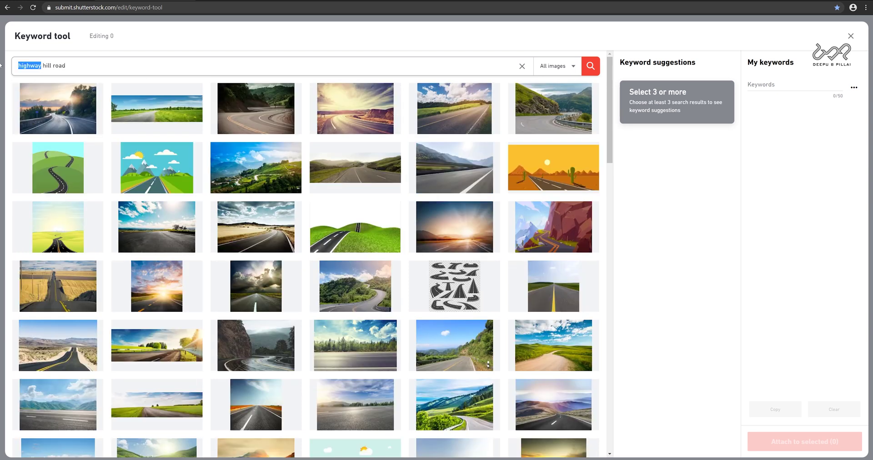
Search the keyword tool for images matching "hill road" and the broader term "road".
key(BackSpace)
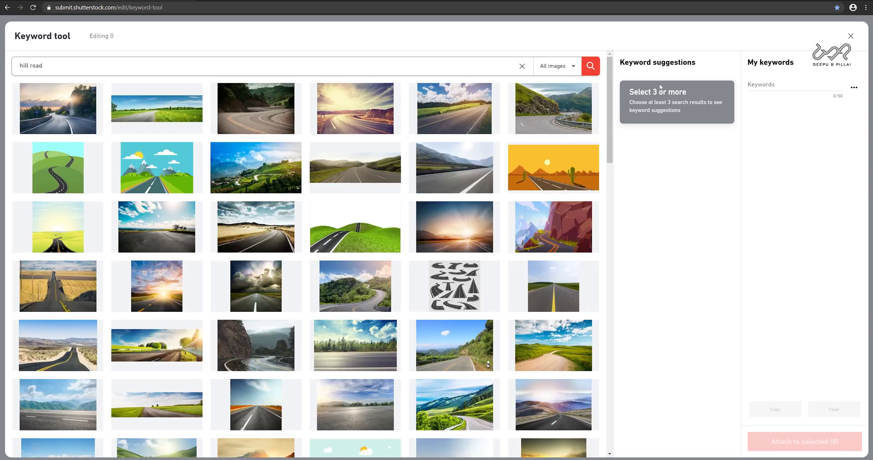
click(591, 67)
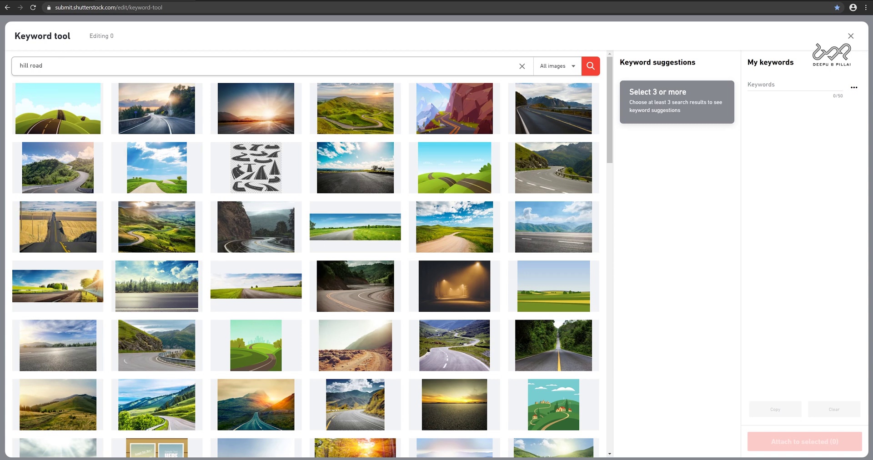
drag(44, 66, 0, 76)
text(r)
click(590, 66)
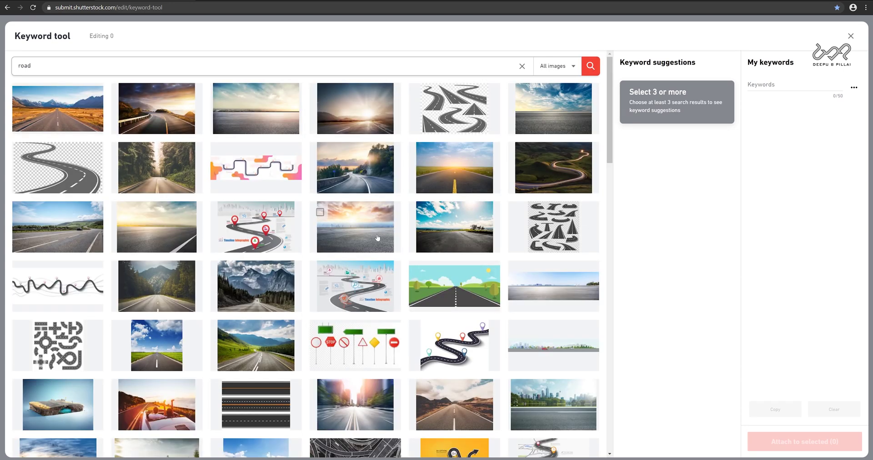
scroll(373, 233, down, 1)
scroll(371, 231, up, 1)
Search the keyword tool for "curved road" and look through the results for images similar to the uploaded photo.
drag(32, 65, 6, 64)
text(c)
click(592, 67)
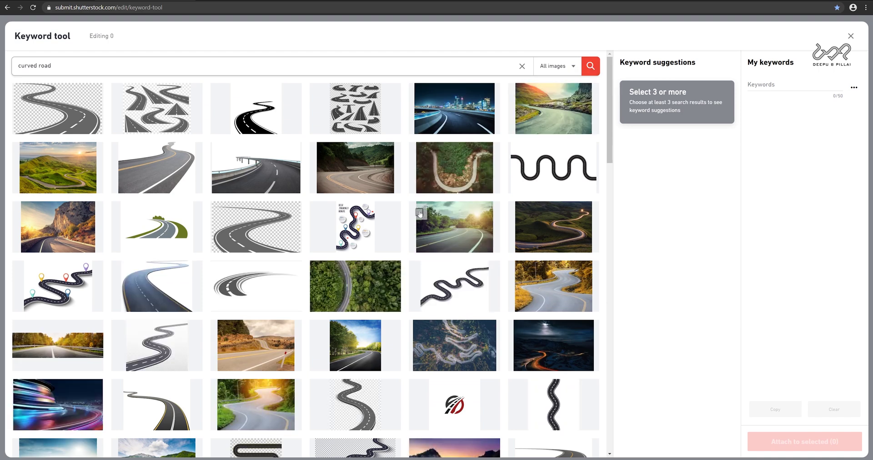
scroll(419, 213, down, 3)
scroll(356, 207, down, 1)
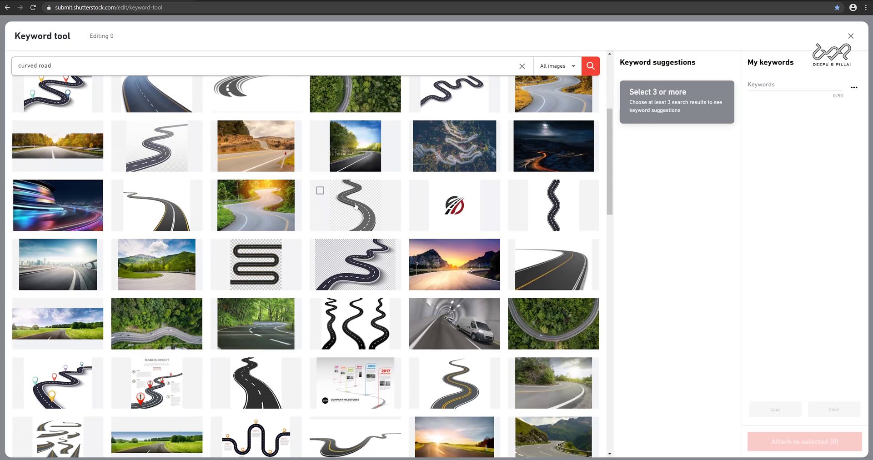
scroll(356, 205, down, 3)
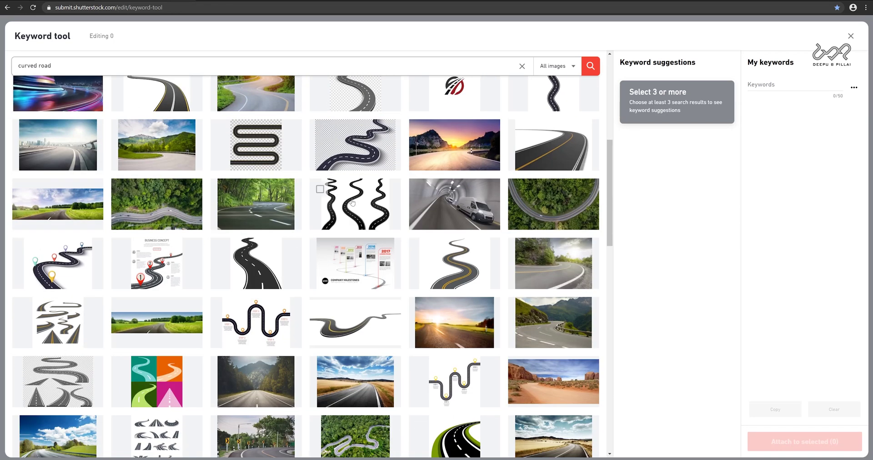
scroll(348, 199, down, 2)
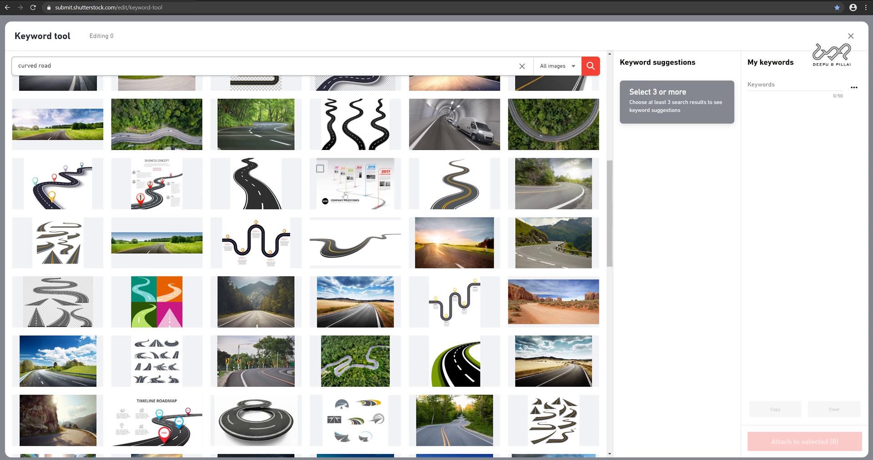
scroll(344, 195, up, 10)
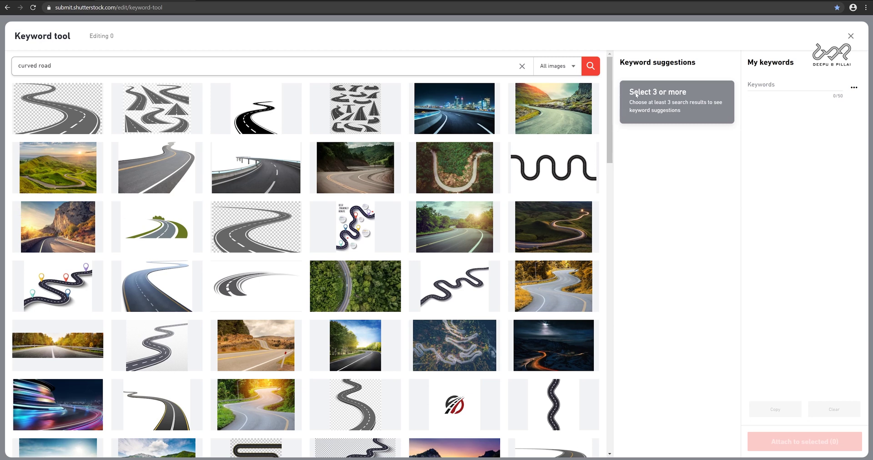
Select three similar photos of curved roads beside rocky or wooded slopes and add all most relevant keyword suggestions.
mouse_move(22, 213)
click(22, 212)
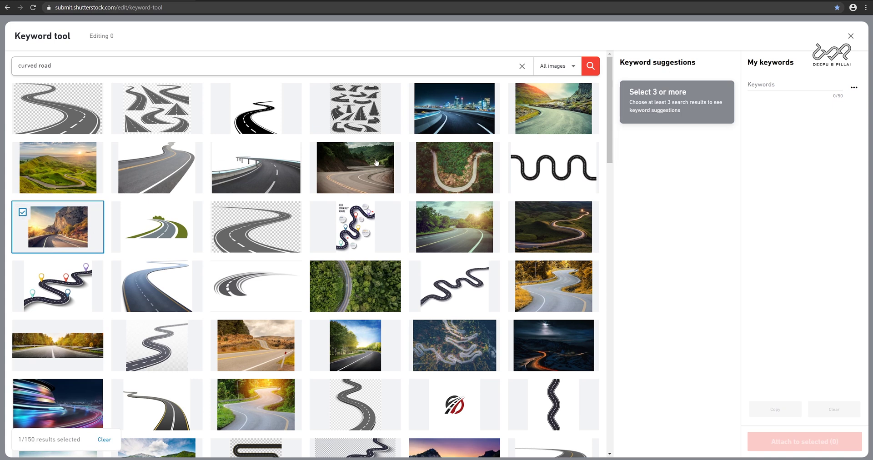
click(321, 153)
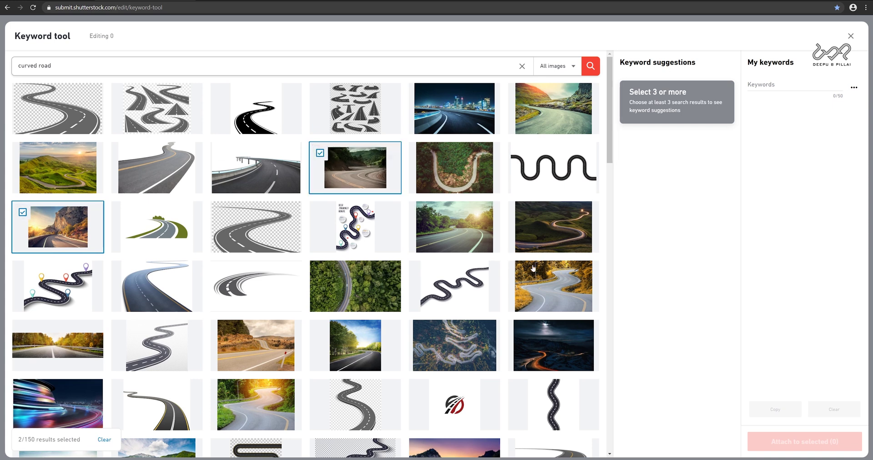
click(222, 331)
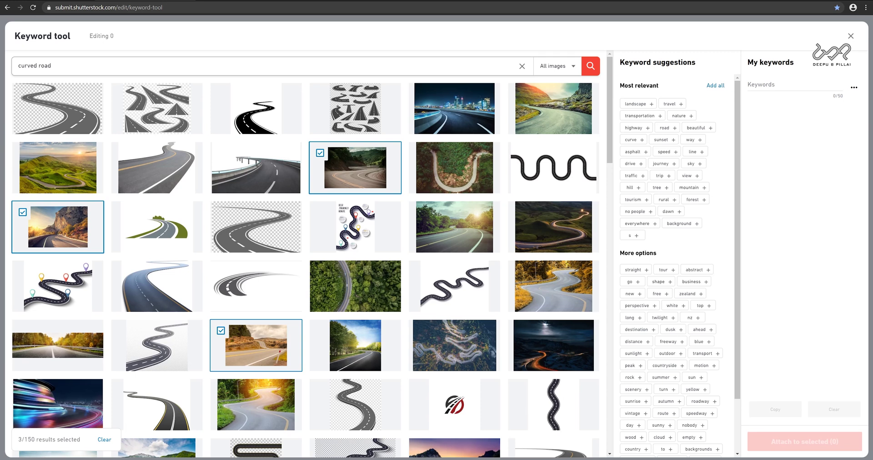
click(715, 86)
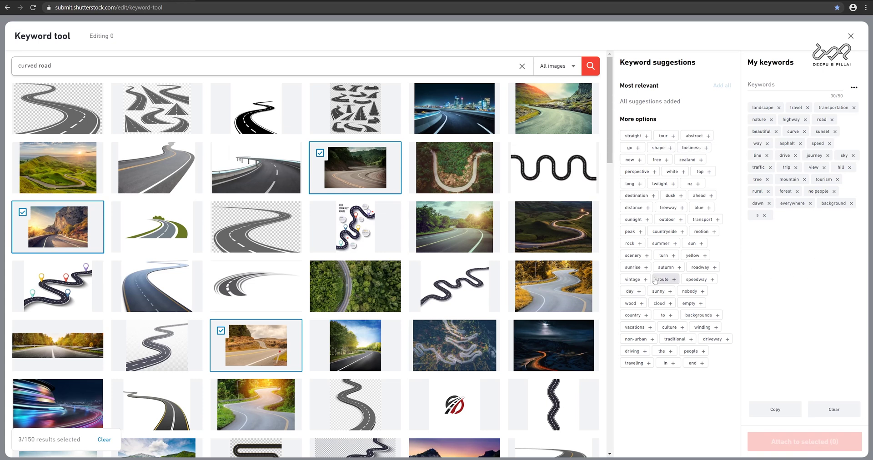
Add the extra suggested keywords twilight, shape, outdoor, countryside, sun, yellow, autumn, roadway and route to the keyword list.
click(668, 183)
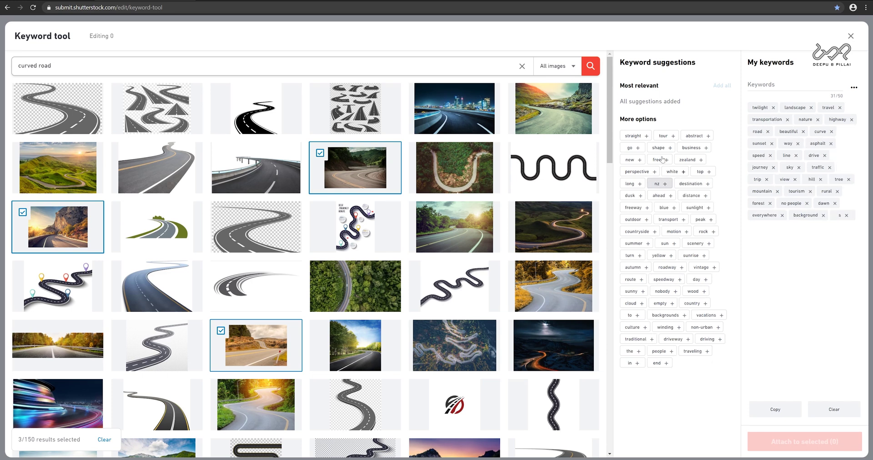
click(659, 148)
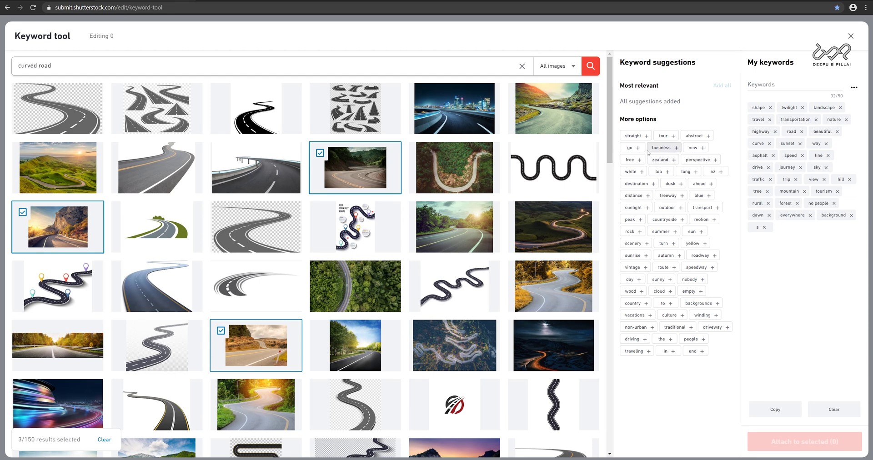
click(681, 207)
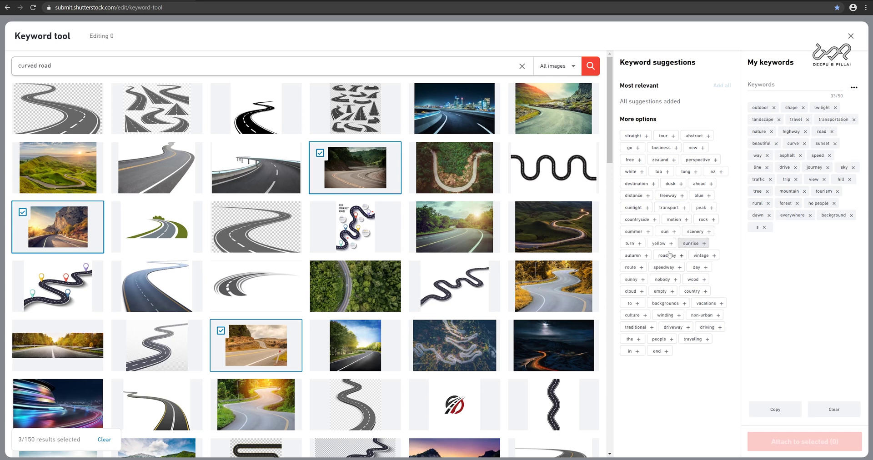
click(654, 220)
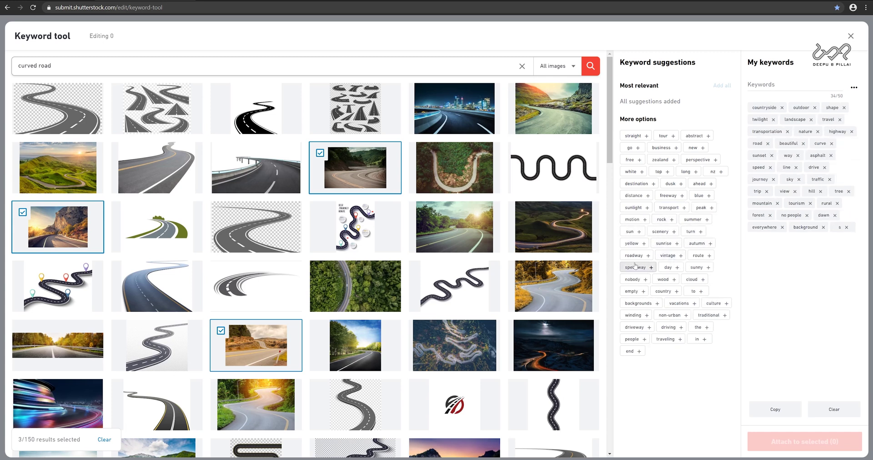
click(639, 232)
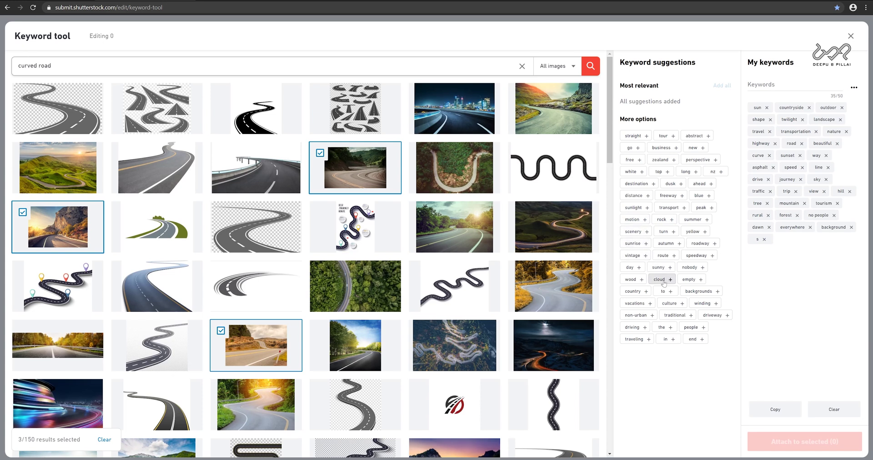
click(706, 232)
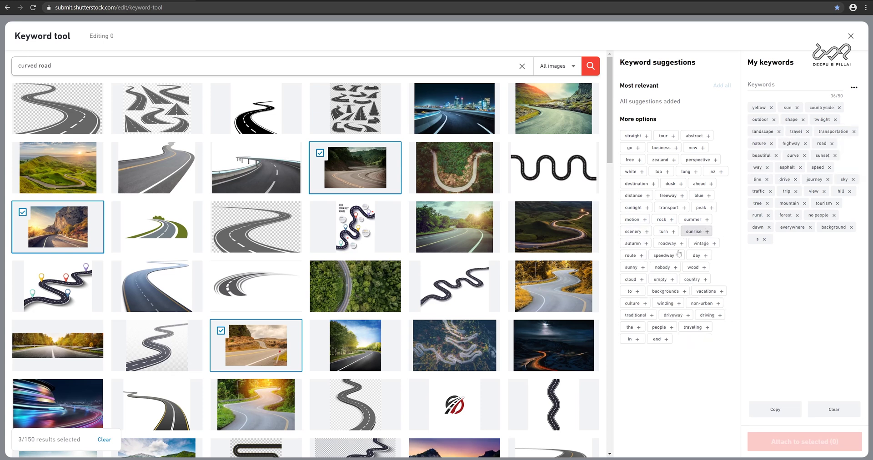
click(635, 244)
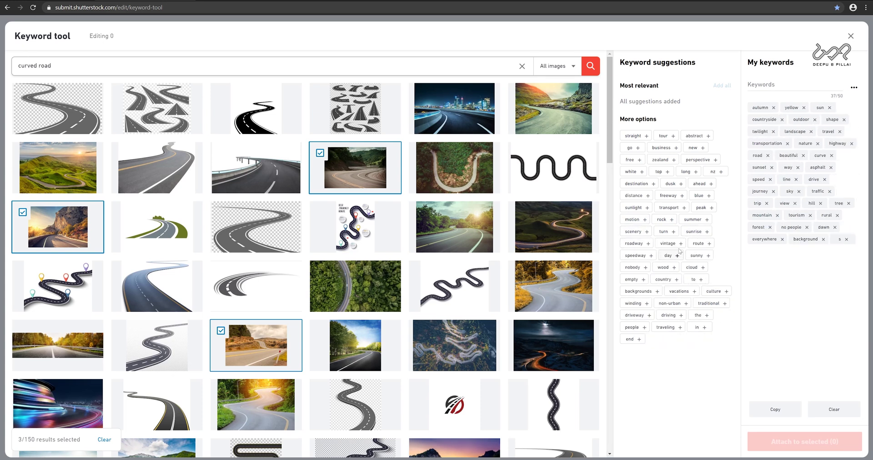
click(648, 244)
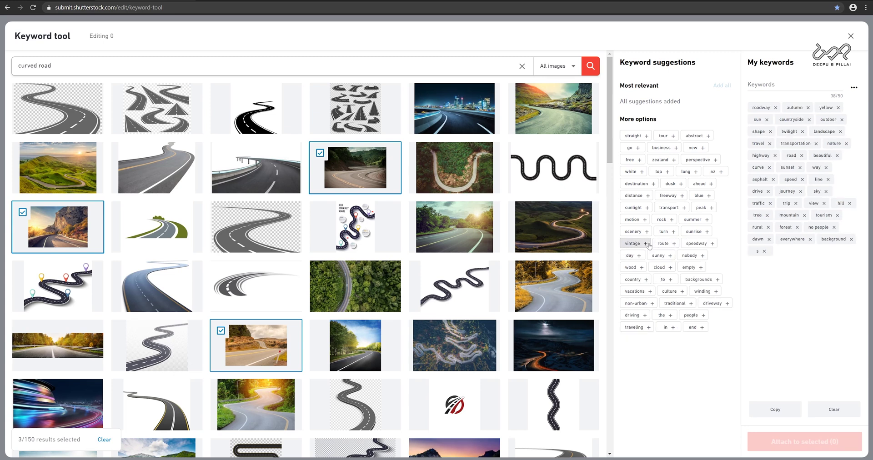
click(671, 247)
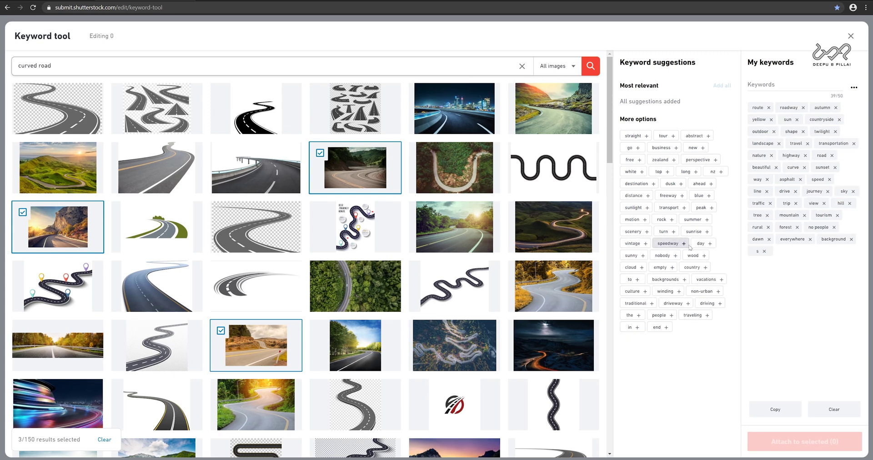
Add the suggested keywords speedway, country, empty, cloud, driving and traveling to the keyword list.
click(682, 246)
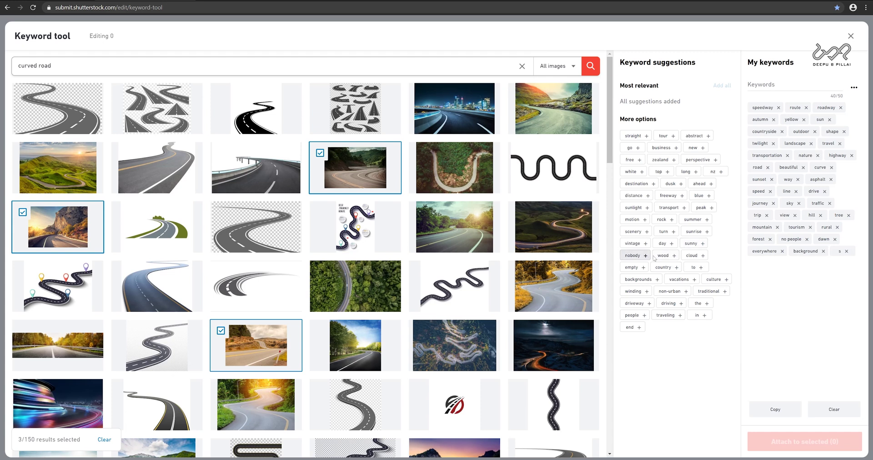
click(678, 268)
click(644, 268)
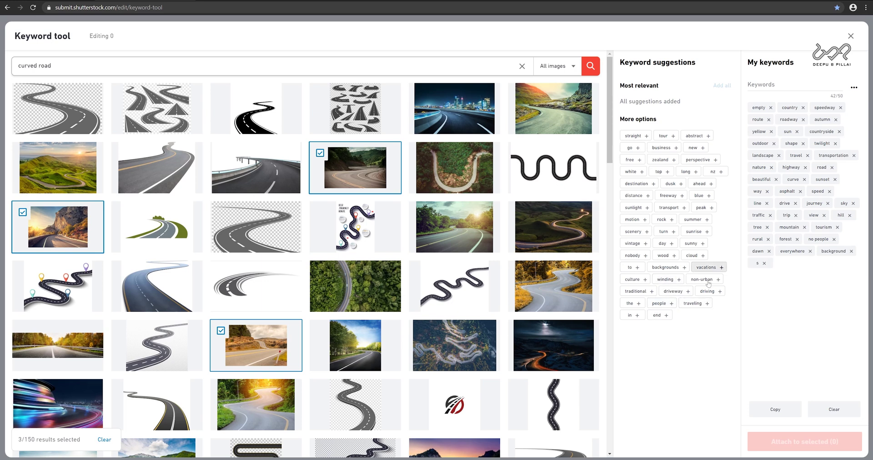
click(703, 256)
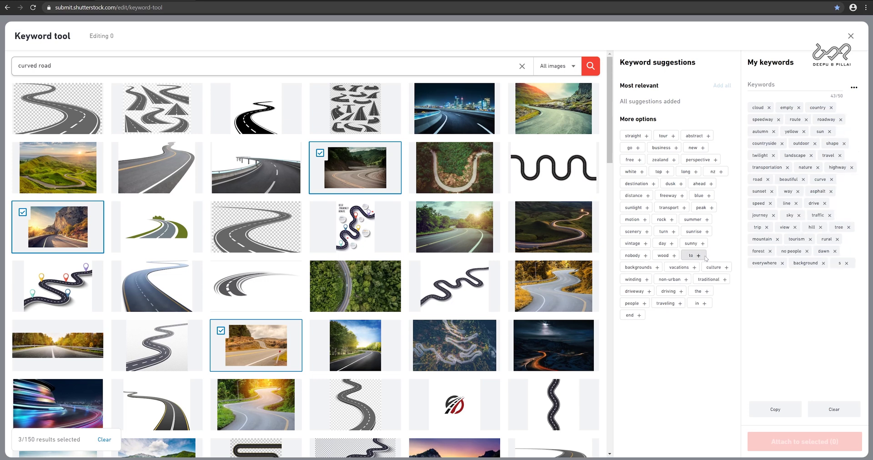
click(681, 292)
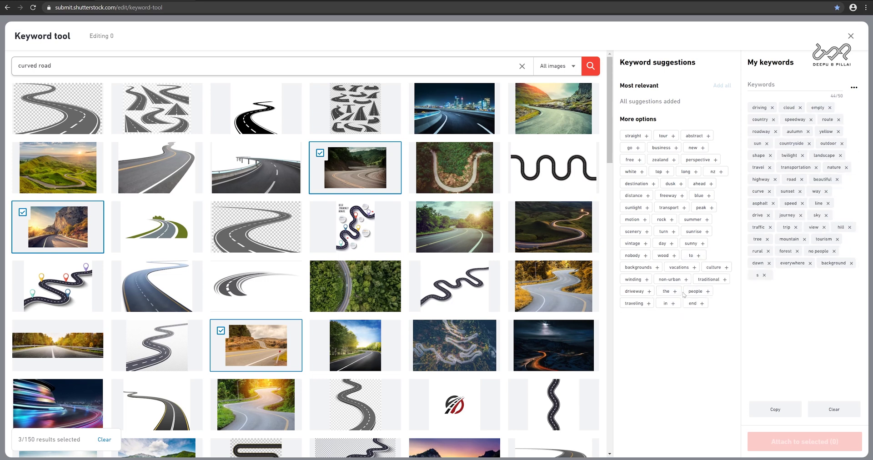
click(650, 303)
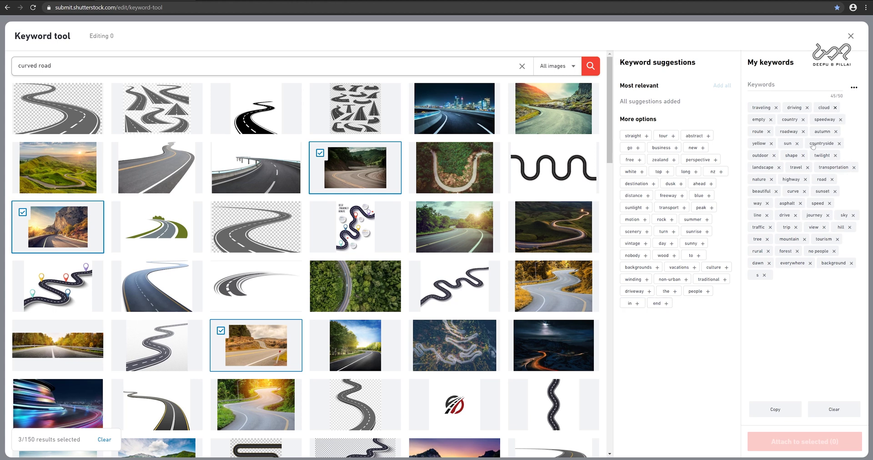
Add the suggested keywords top, destination, motion, rock and transport to the keyword list.
click(667, 172)
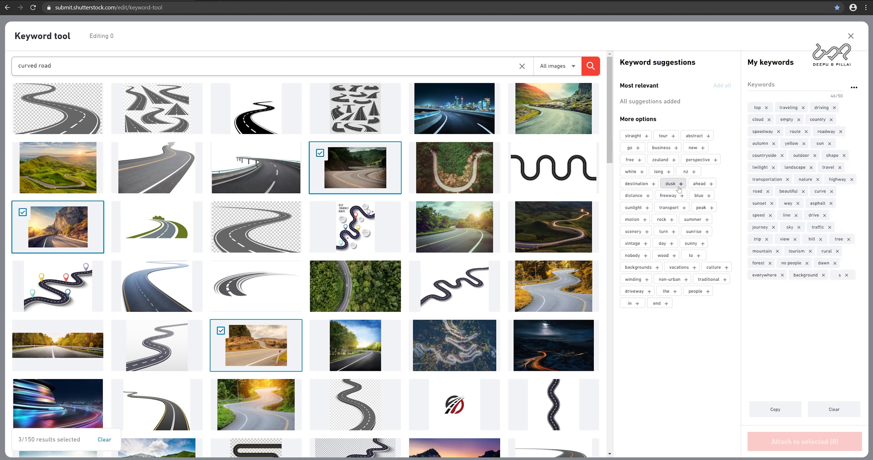
click(654, 184)
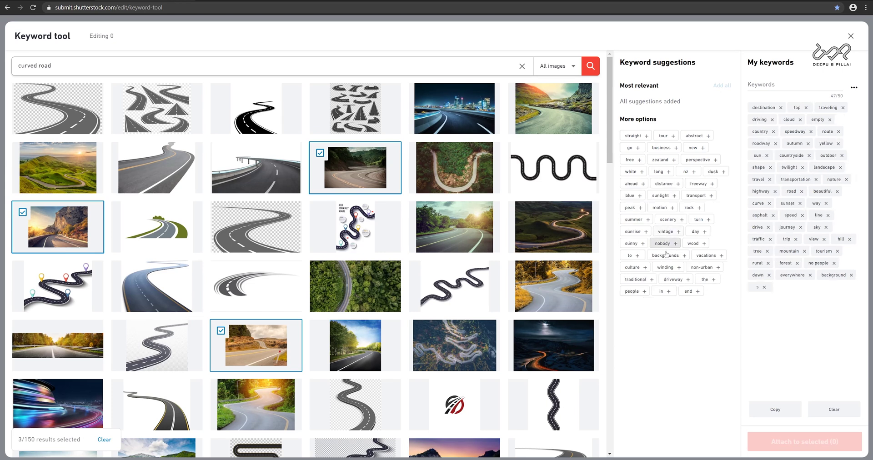
click(674, 208)
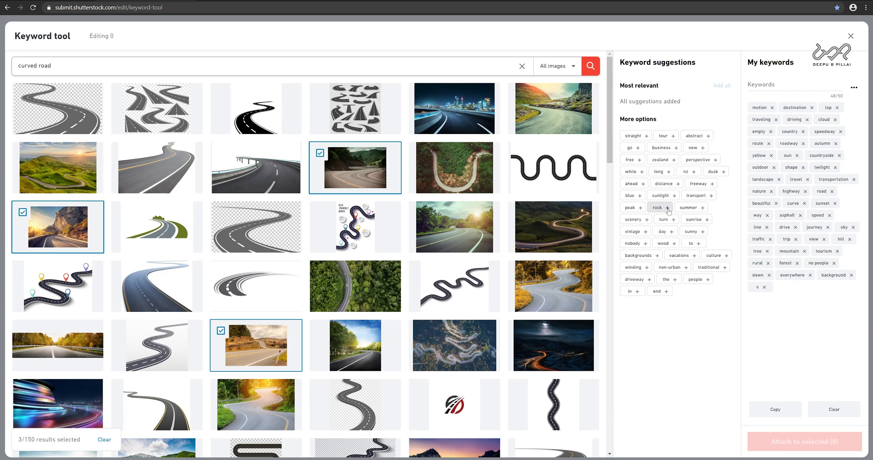
click(667, 208)
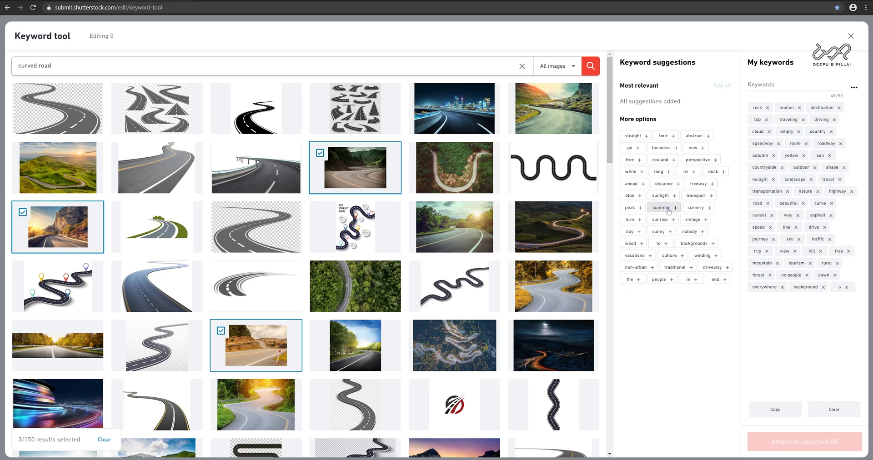
click(711, 196)
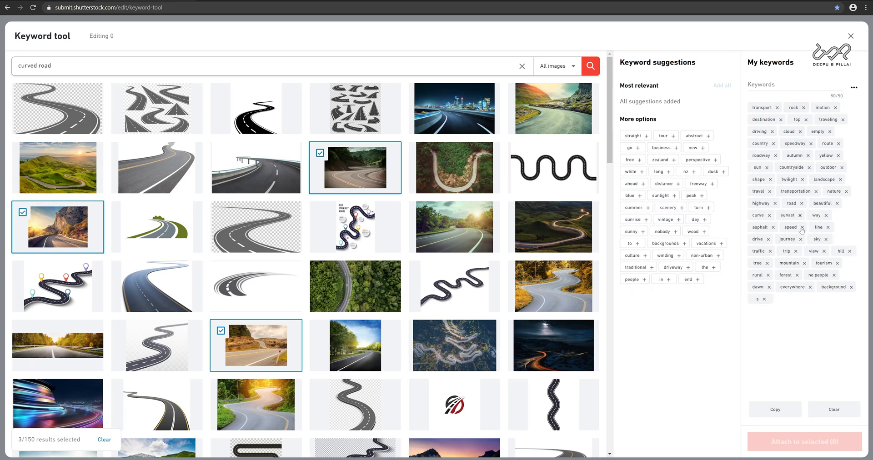
Copy the keyword list into the keywords of photo T61A9077.jpg and add the suggested keywords sign and warning.
click(775, 412)
key(Escape)
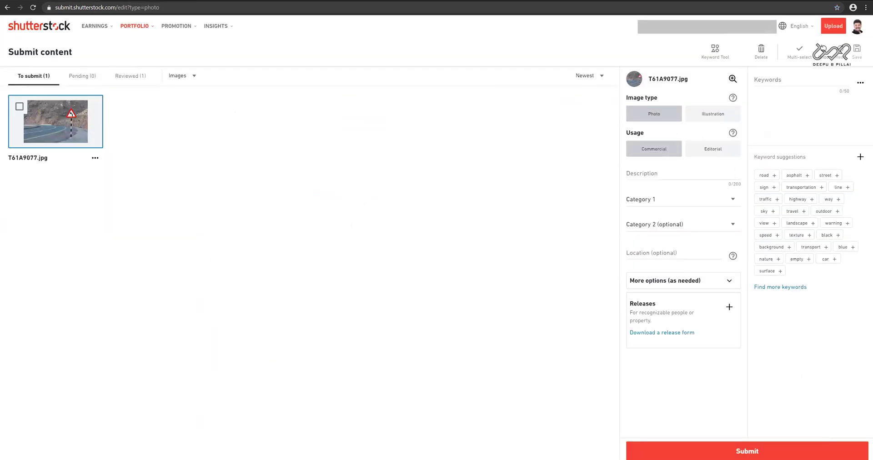
click(773, 81)
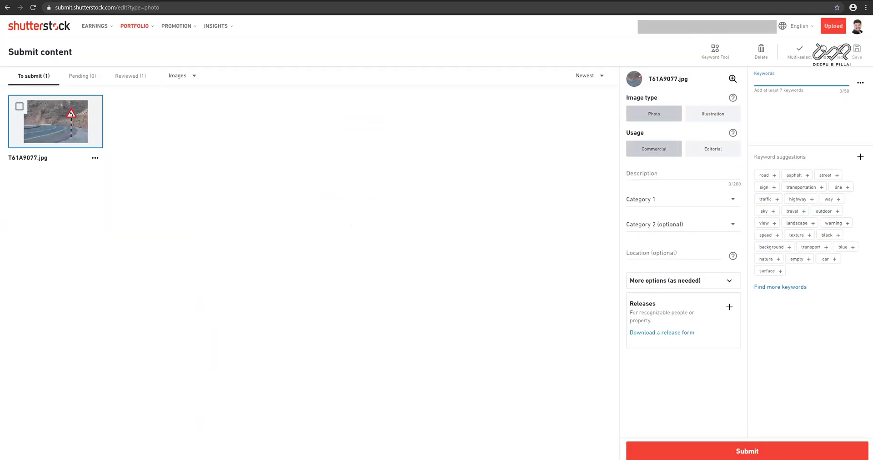
key(ctrl+v)
key(Return)
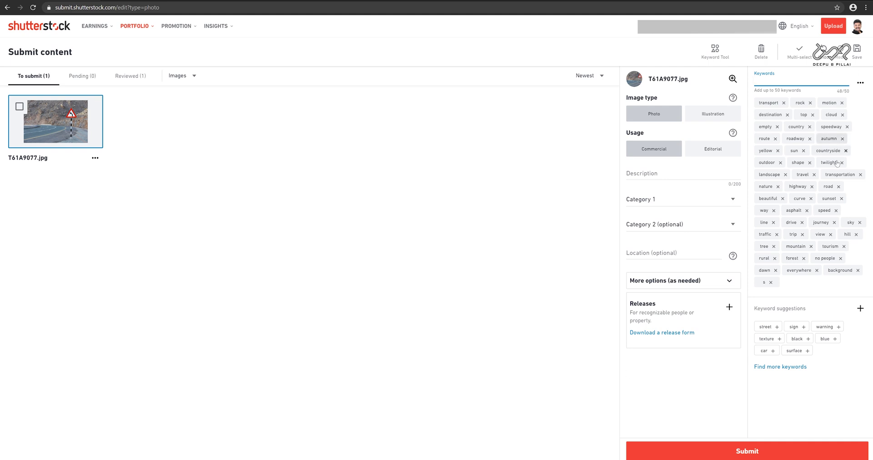
click(804, 327)
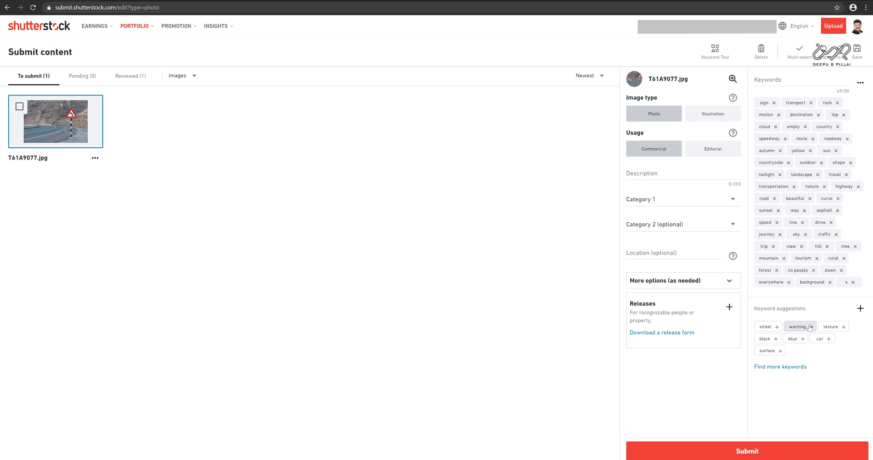
click(811, 327)
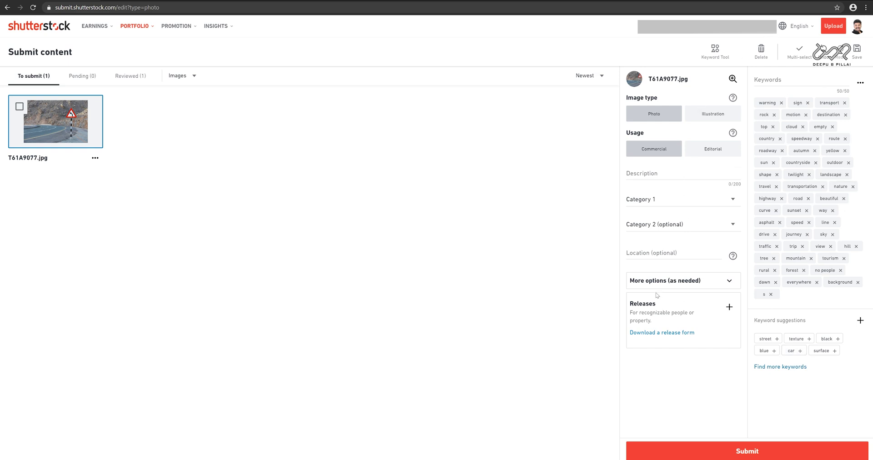
Enter the photo description "an empty curved road showing sign board isolated, day time".
click(678, 174)
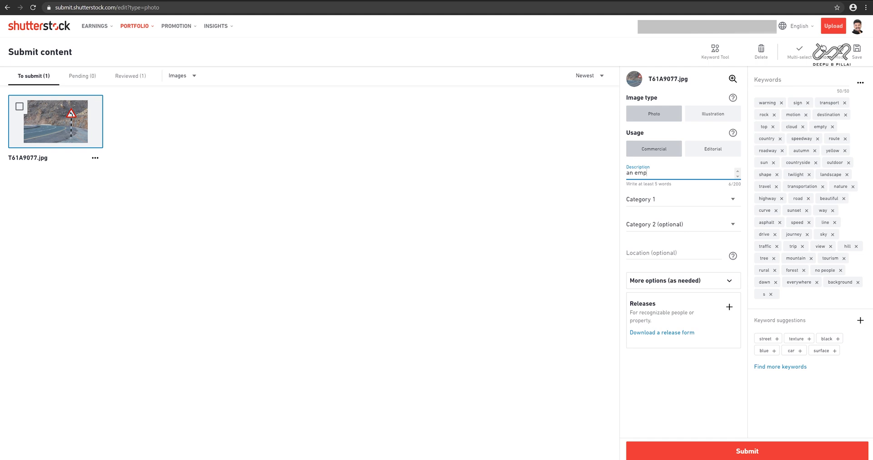
text(an empty curved road showing sign b)
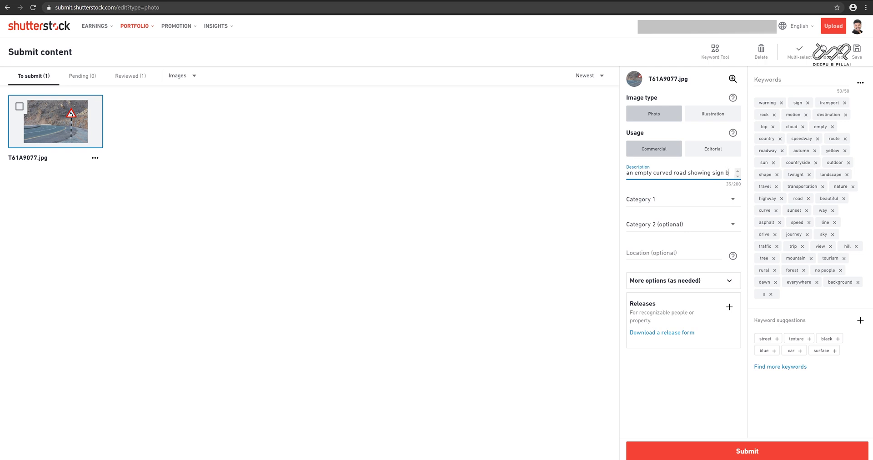
text(oard isolated)
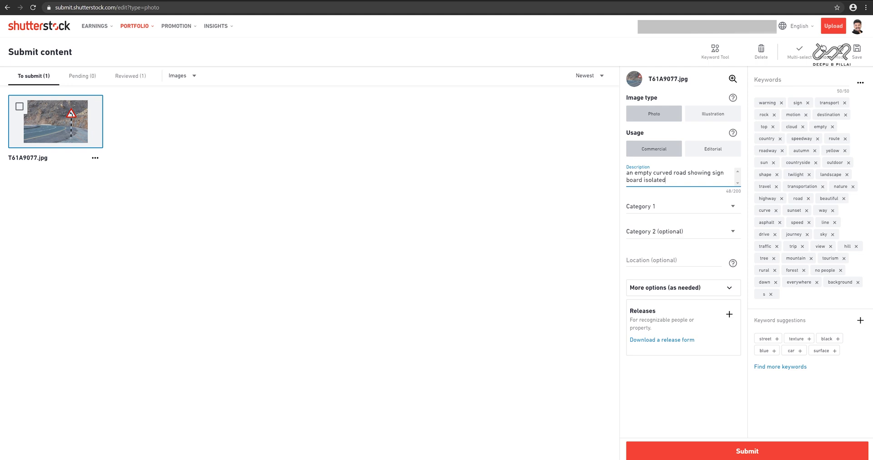
text(, day time ,)
Set the photo's Category 1 to Nature and Category 2 to Transportation.
click(733, 211)
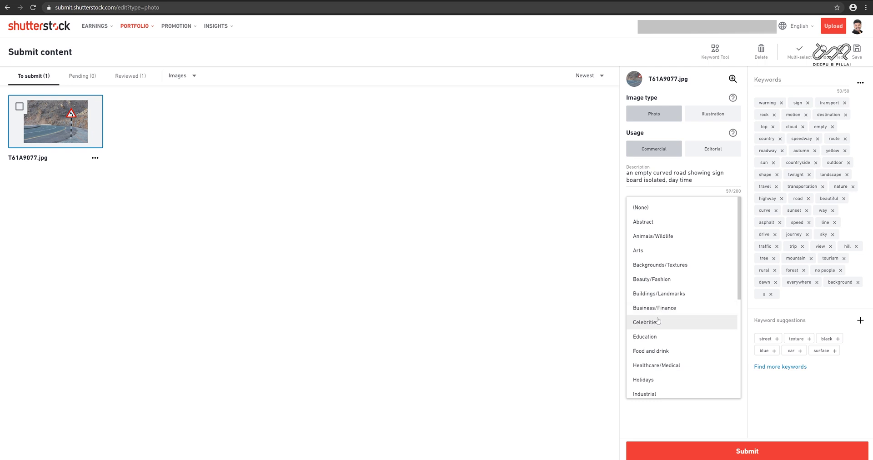
scroll(658, 321, down, 2)
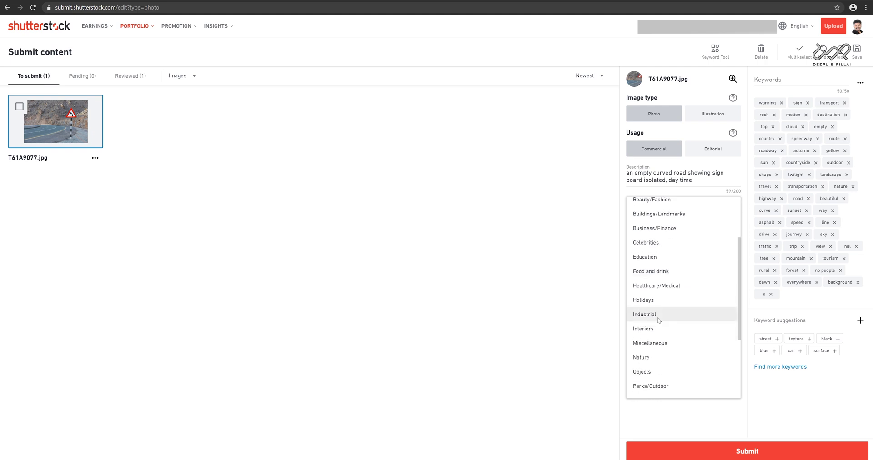
click(642, 358)
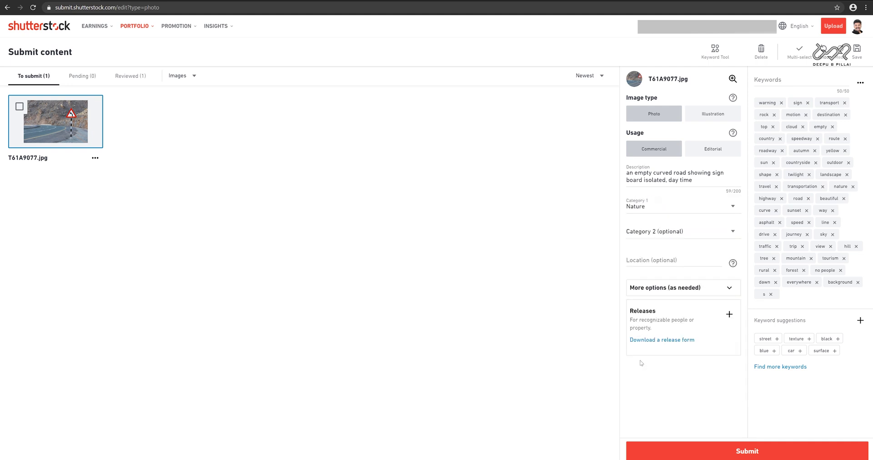
click(697, 232)
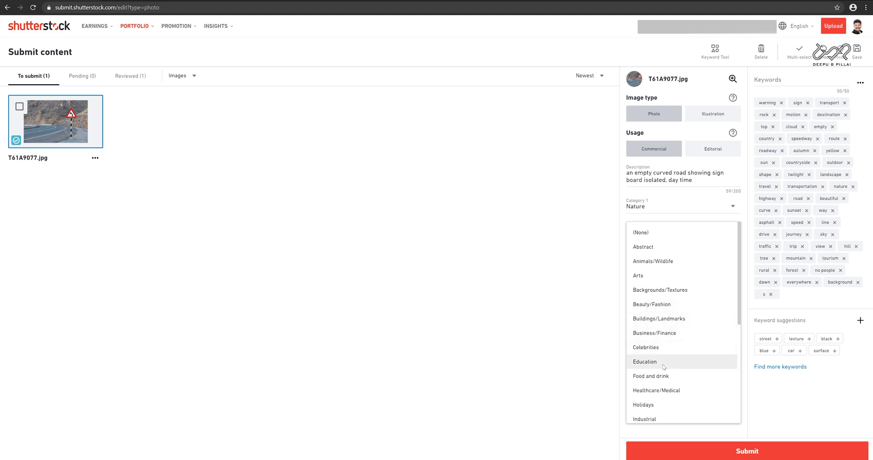
scroll(665, 362, down, 2)
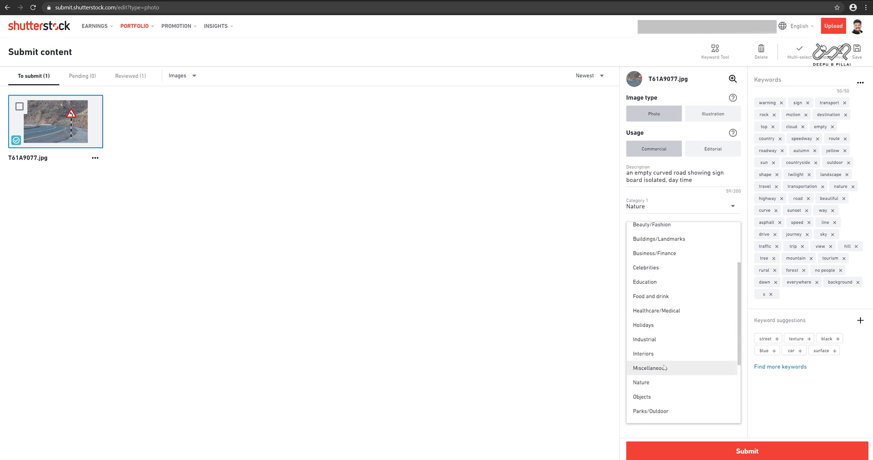
scroll(665, 367, up, 2)
scroll(663, 365, down, 2)
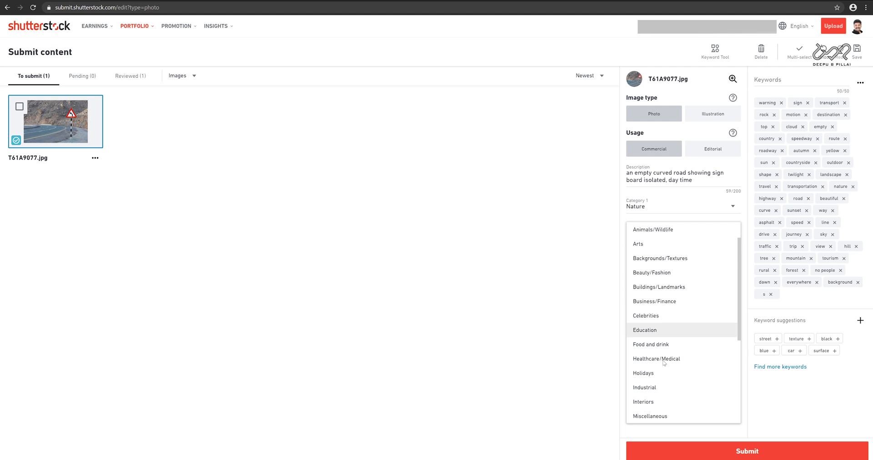
scroll(662, 363, down, 2)
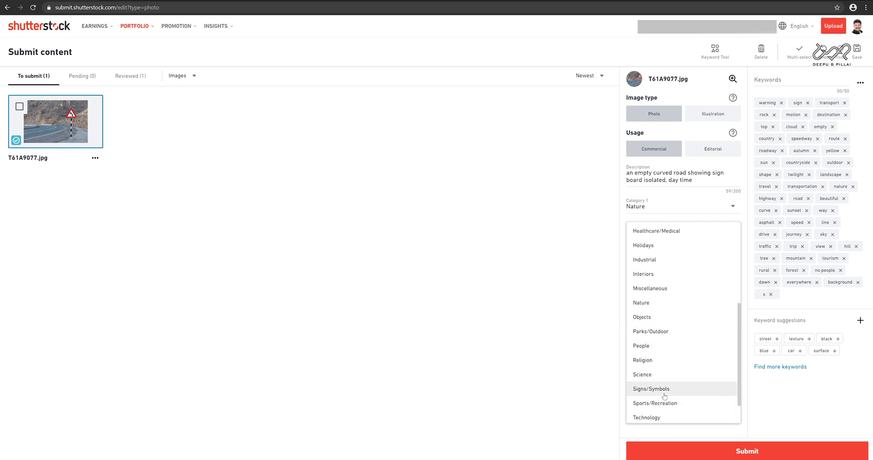
scroll(655, 391, down, 1)
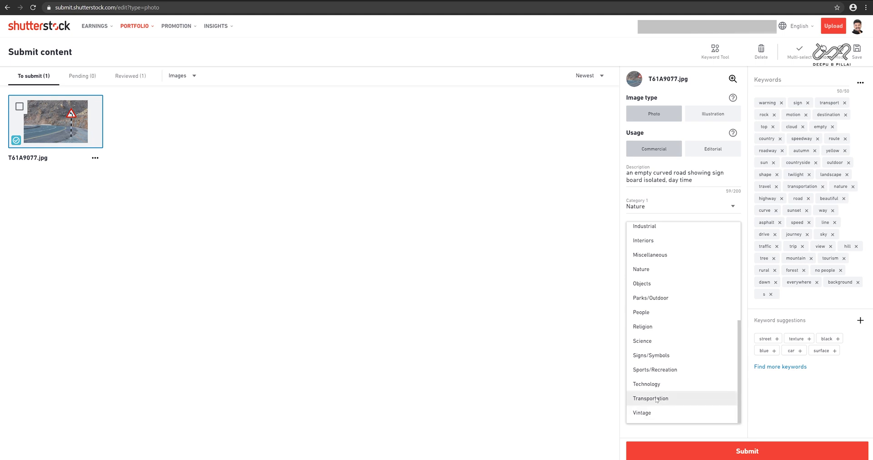
click(651, 398)
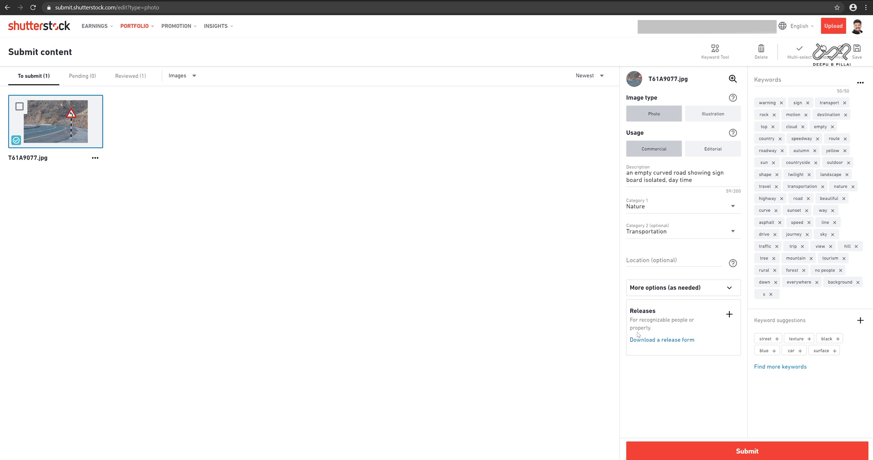
View the available release forms and look through the English model release for adult models.
click(728, 289)
click(728, 289)
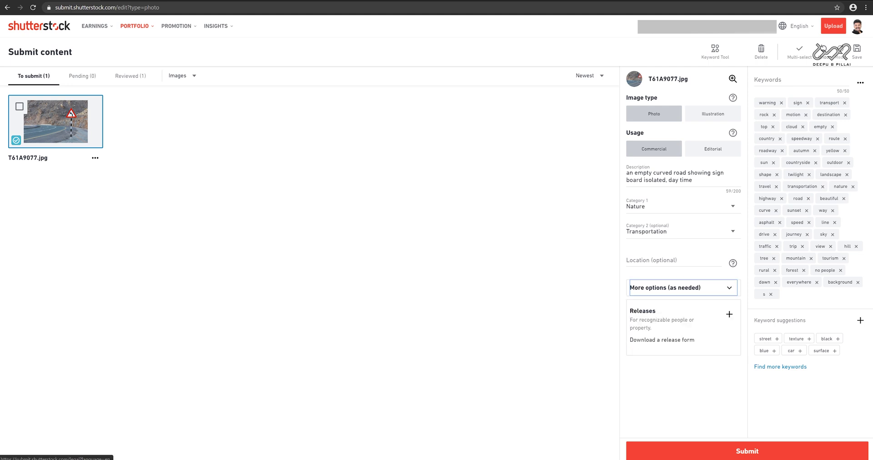
click(666, 341)
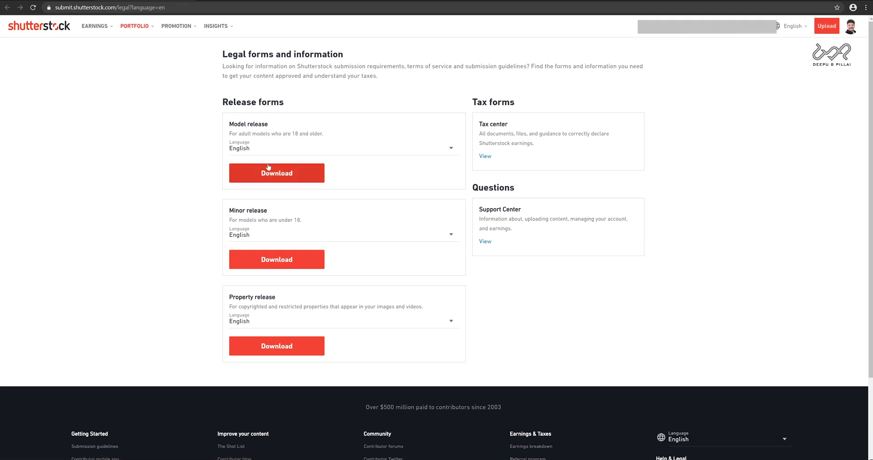
click(291, 180)
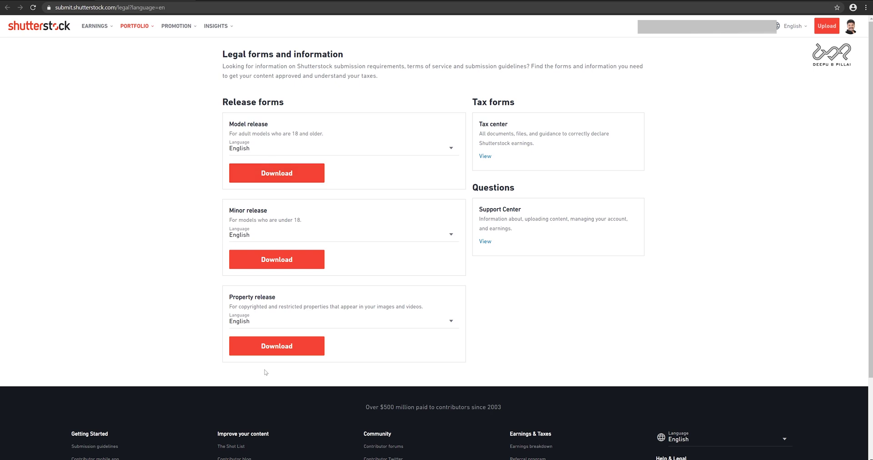
click(271, 172)
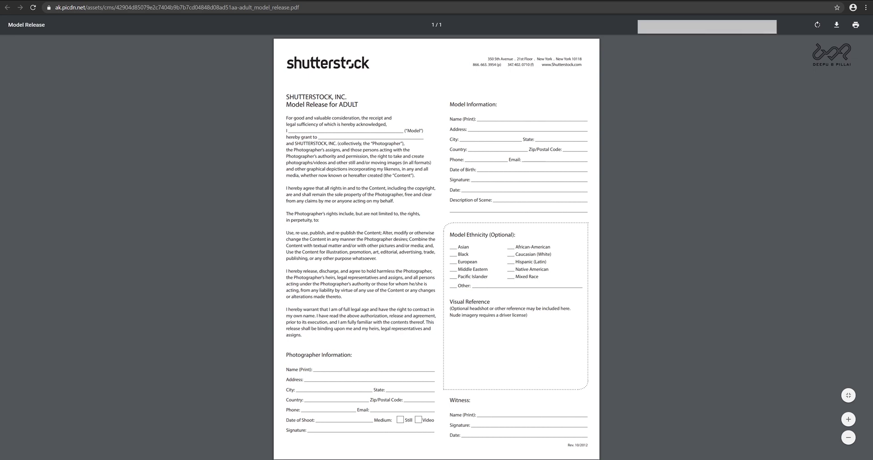
key(ctrl+w)
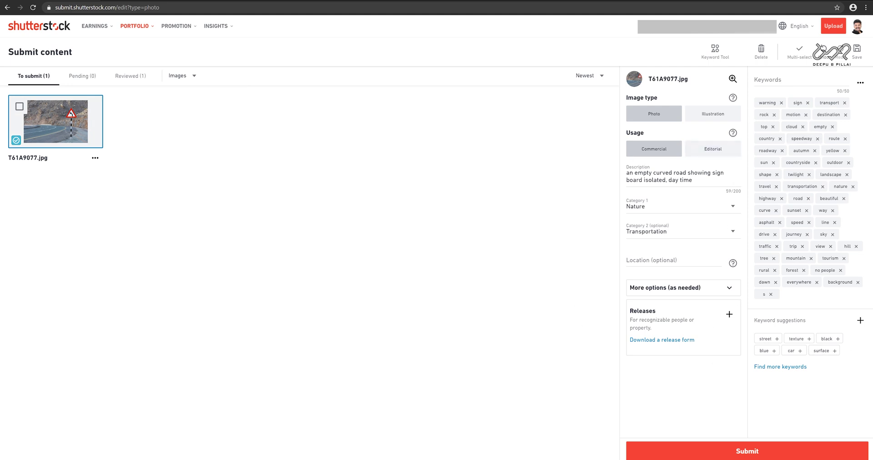
Select photo T61A9077.jpg, submit it for review and show the pending submissions.
click(18, 109)
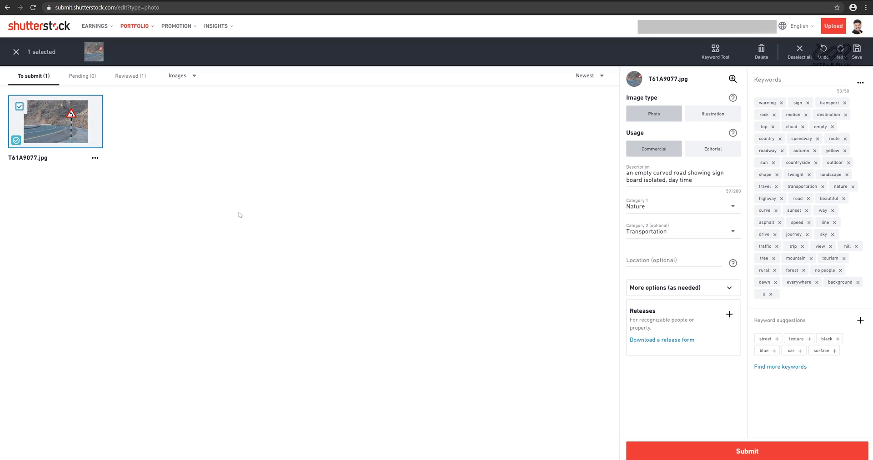
click(747, 452)
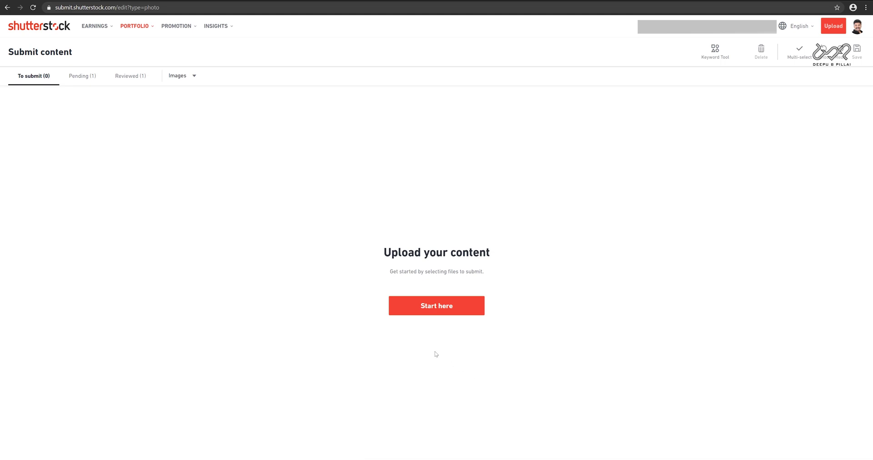
click(78, 78)
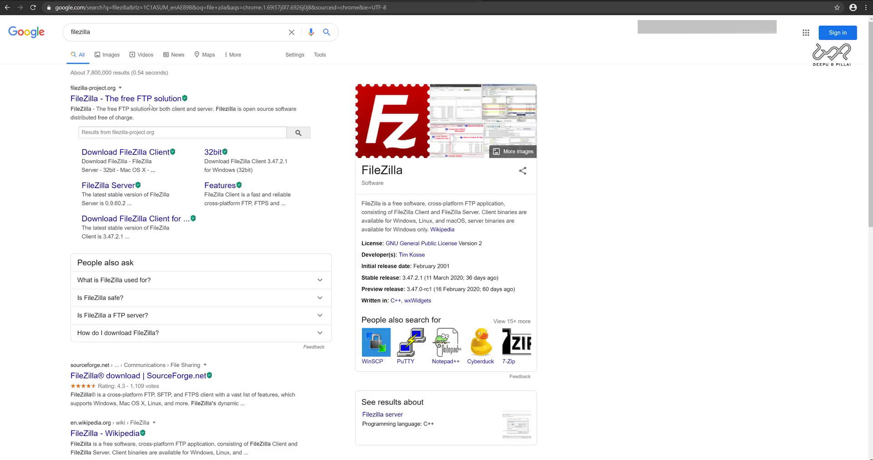
Open the FileZilla project site from the search results and look over the FileZilla Client download offer.
click(123, 99)
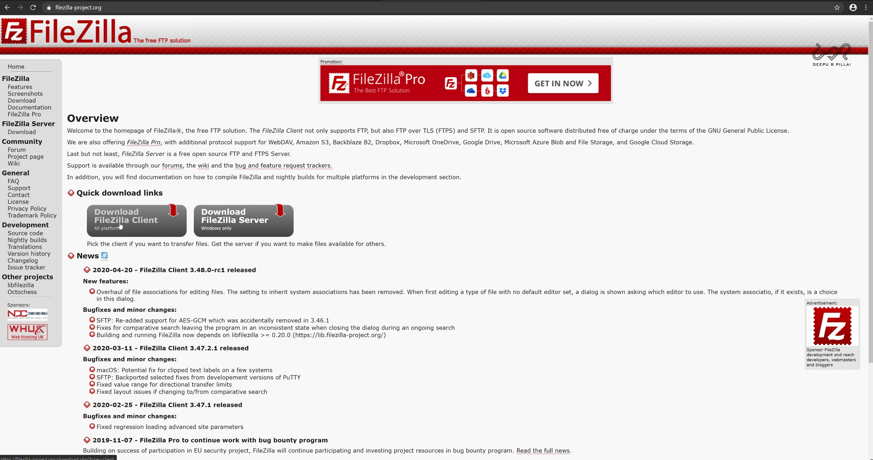
scroll(120, 226, down, 3)
scroll(133, 220, up, 3)
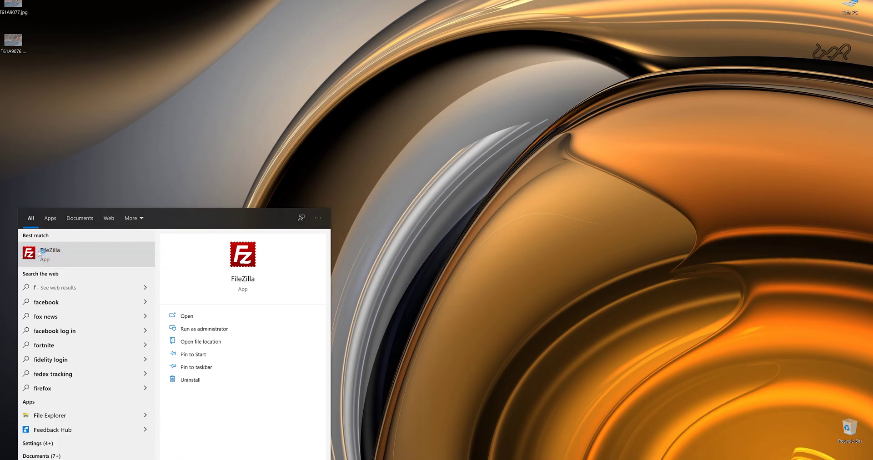
Launch FileZilla and connect to the host ftp.shutterstock.com with the contributor account's username and password.
key(Return)
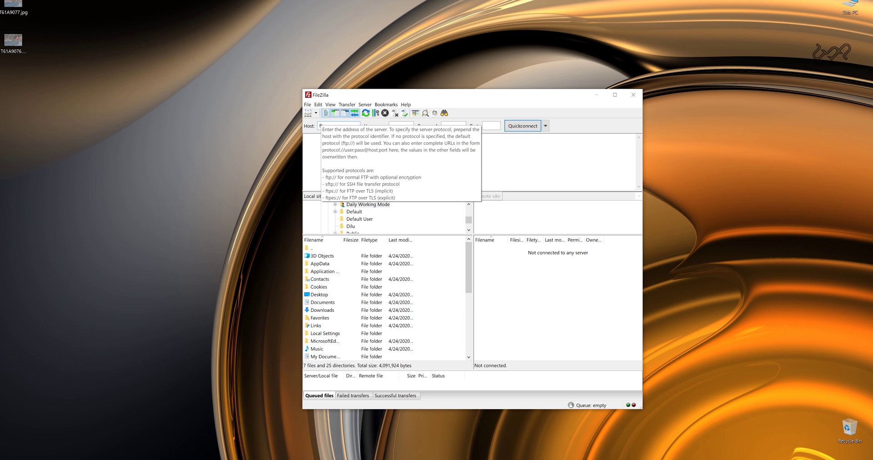
text(.s)
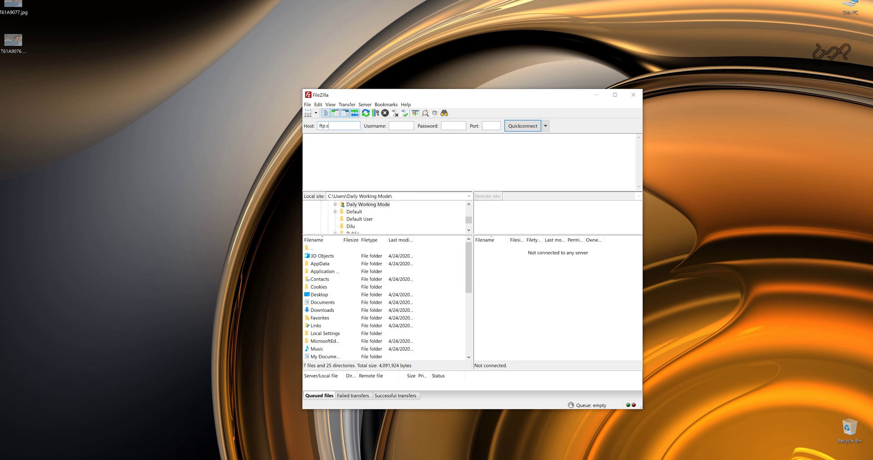
text(hutterstock.com)
click(523, 126)
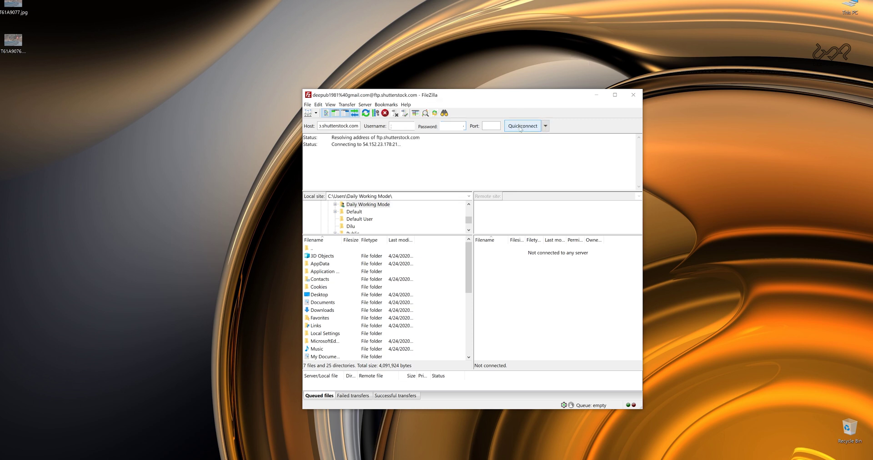
double_click(336, 126)
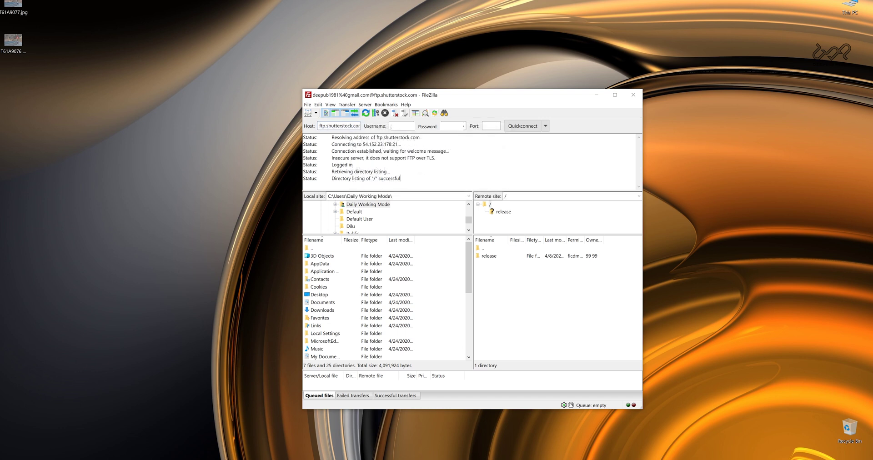
Upload the shopping cart animation MP4 from the desktop to the server's root folder, then close FileZilla.
click(761, 159)
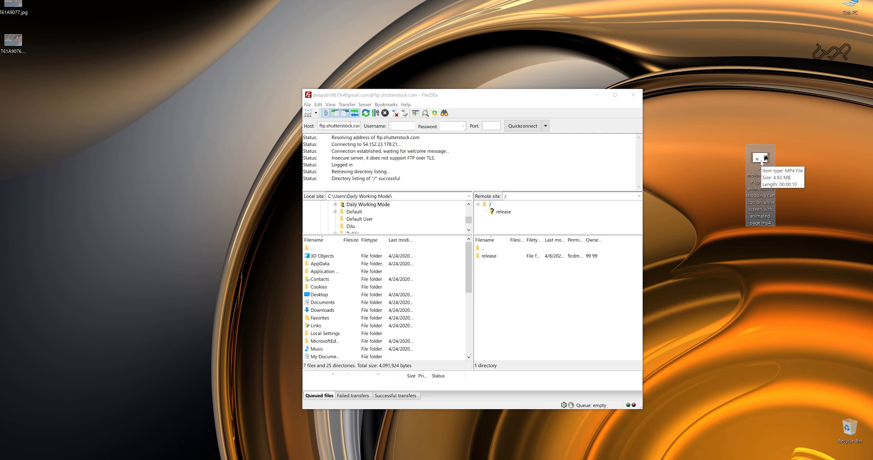
drag(761, 157, 531, 304)
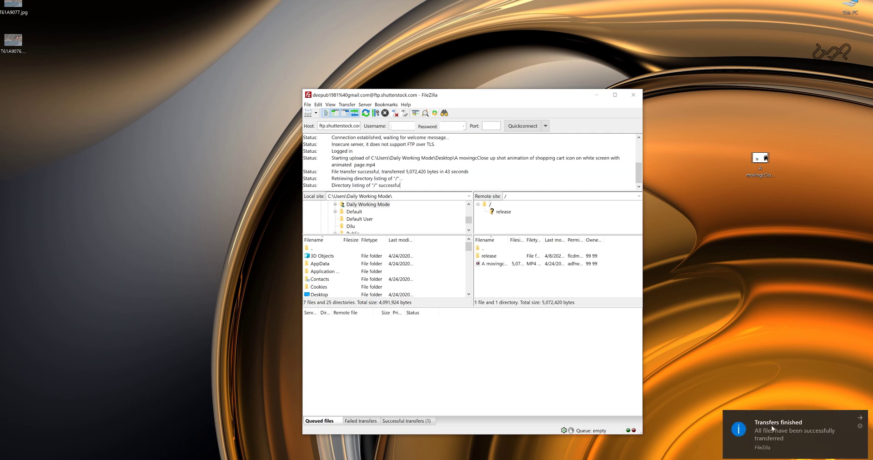
click(633, 96)
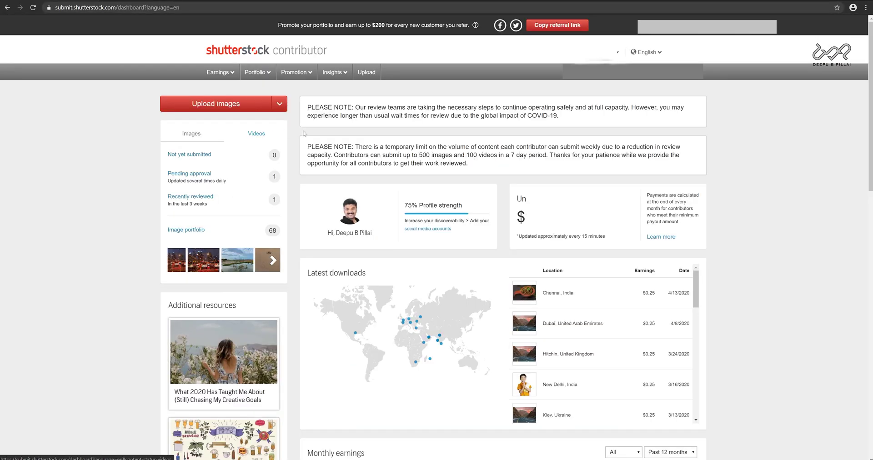
Show the videos not yet submitted in Shutterstock Contributor, view the uploaded shopping cart clip's details and deselect it.
click(259, 133)
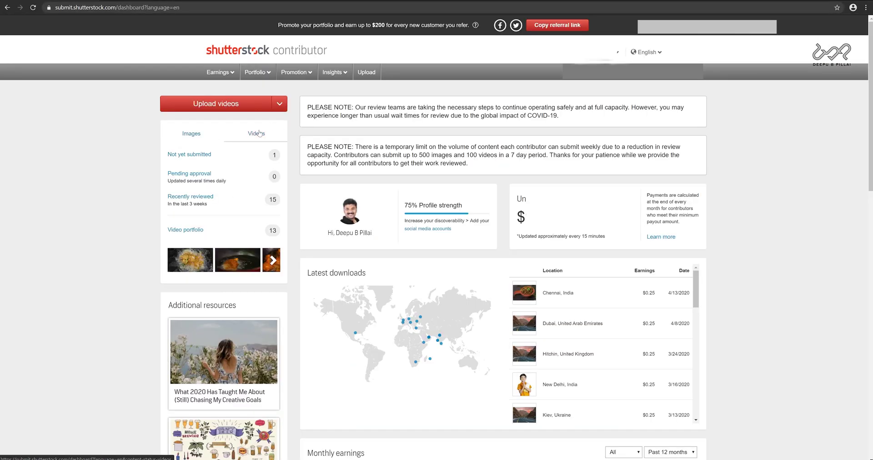
click(190, 155)
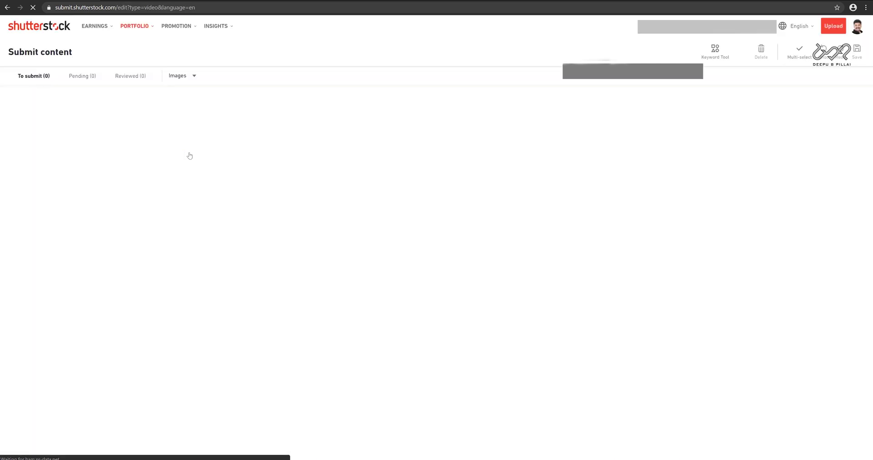
click(20, 107)
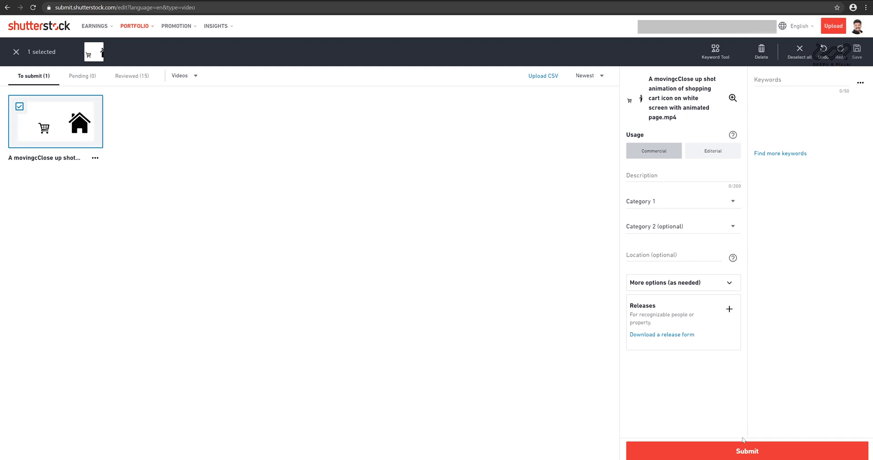
click(16, 51)
click(57, 24)
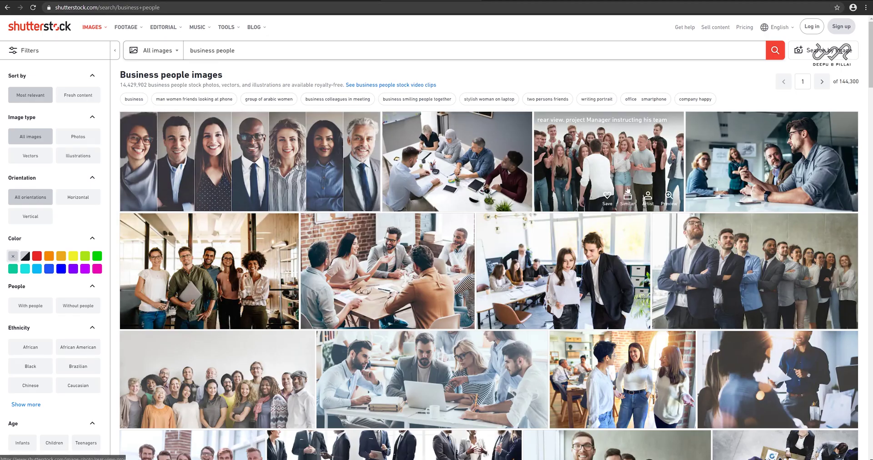
Look through the first page of "business people" images on Shutterstock, down to its end and back.
scroll(380, 238, down, 4)
scroll(380, 237, up, 8)
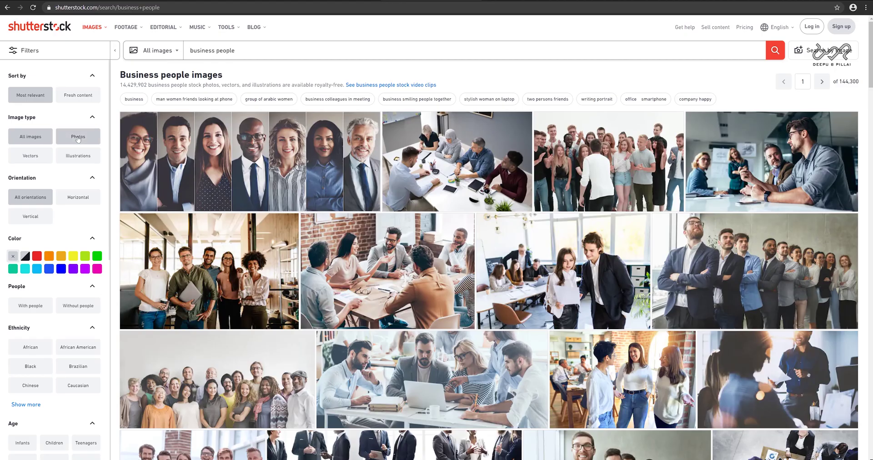
scroll(415, 204, down, 15)
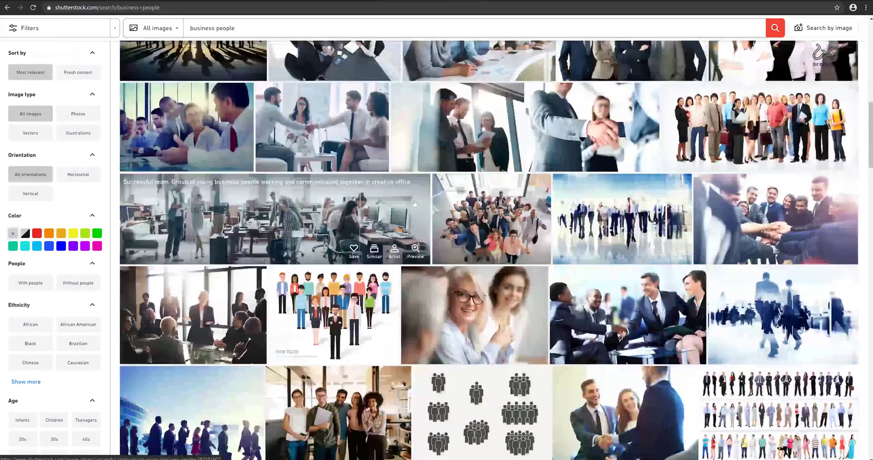
scroll(414, 204, down, 8)
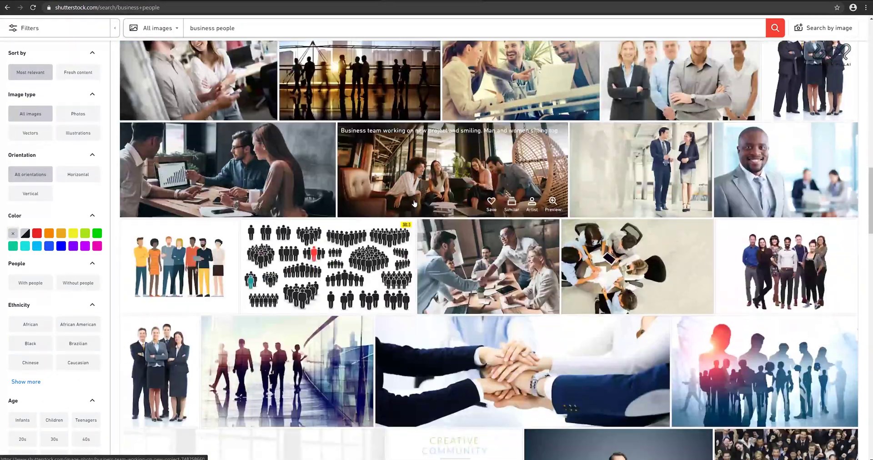
scroll(414, 204, down, 10)
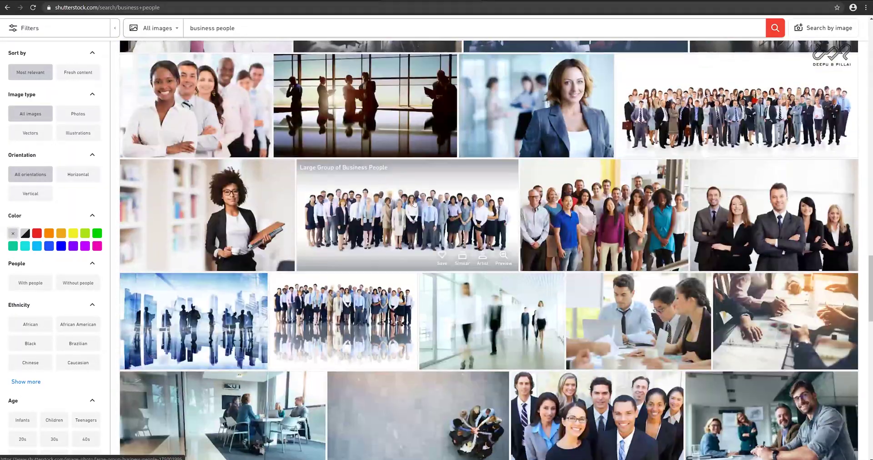
scroll(414, 203, down, 15)
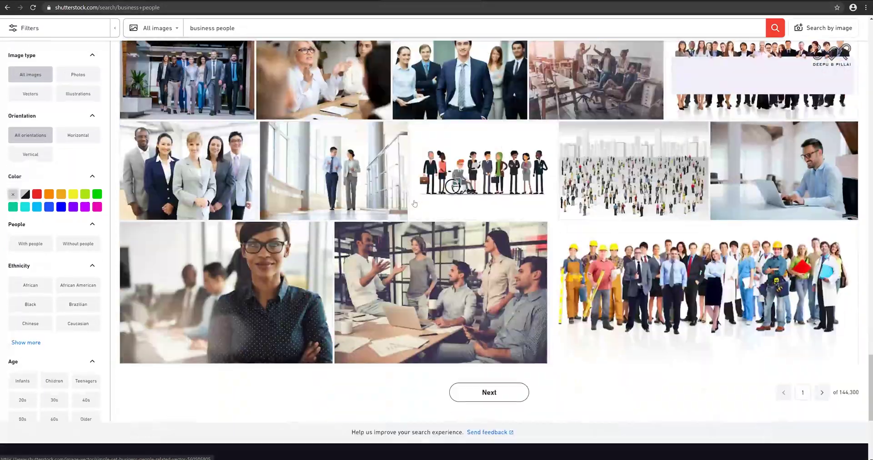
scroll(414, 204, up, 15)
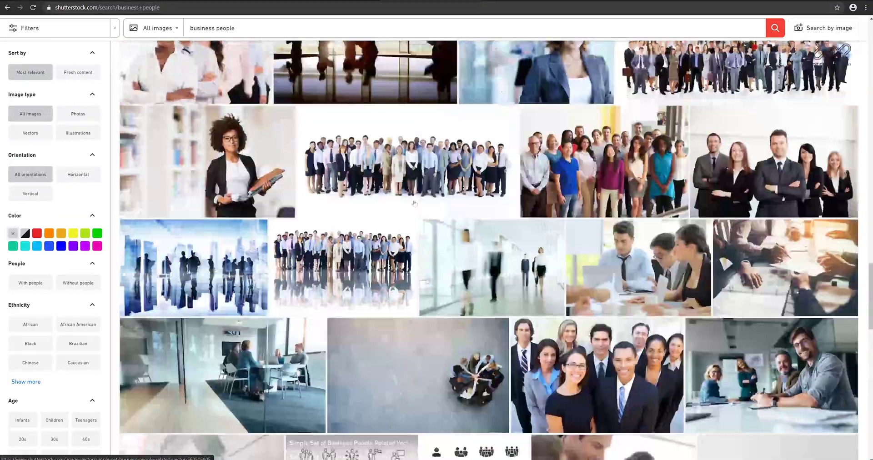
scroll(415, 204, up, 15)
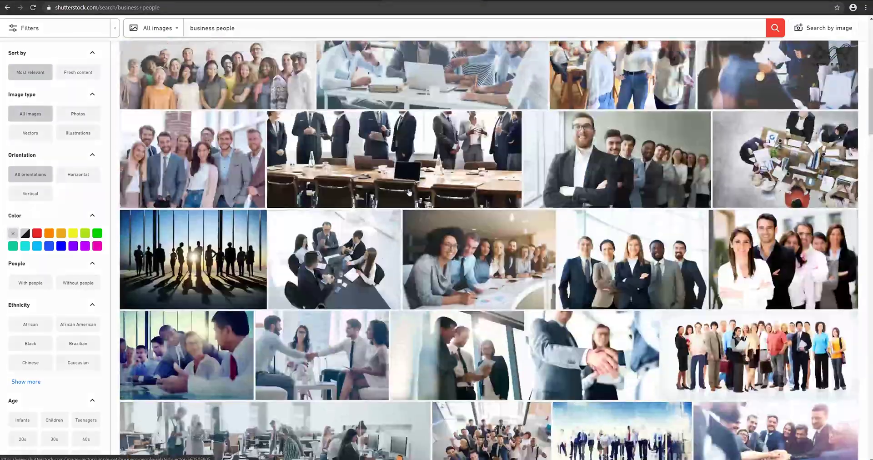
scroll(402, 182, up, 2)
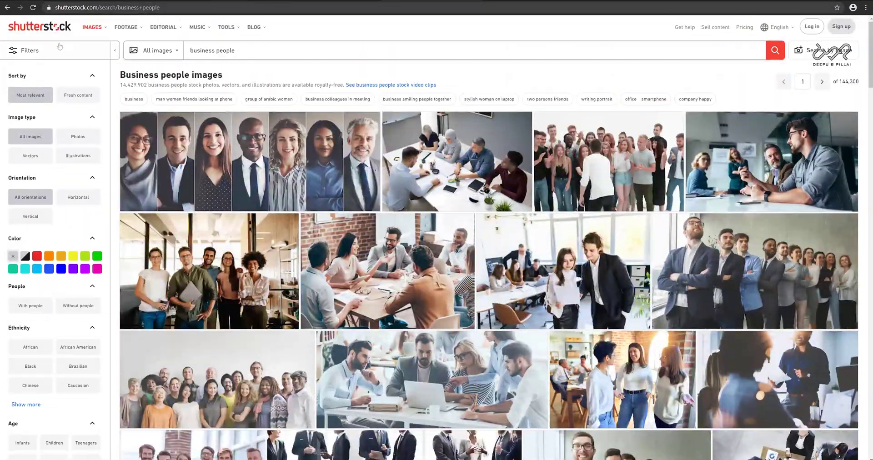
Search Shutterstock images for "apple" and look through the first page of results.
drag(236, 50, 182, 60)
text(apple)
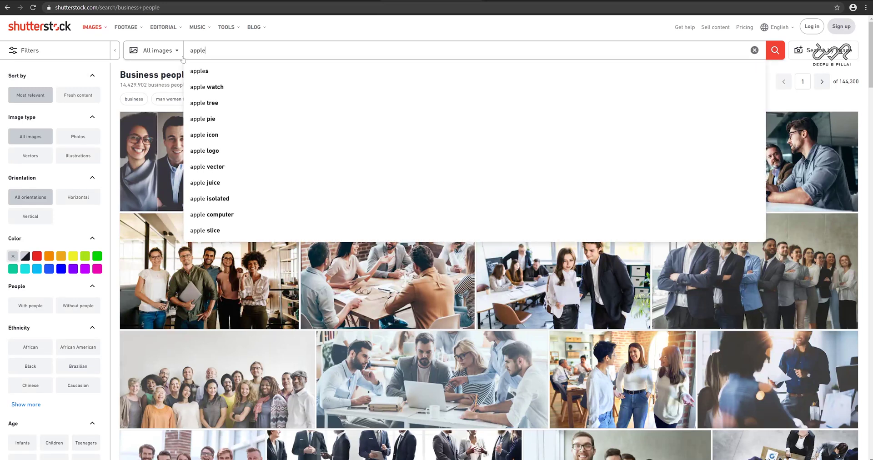
key(Return)
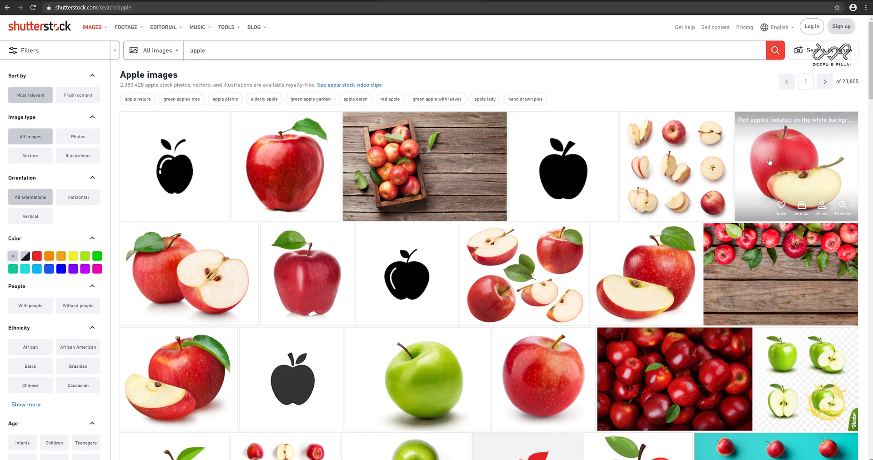
mouse_move(685, 181)
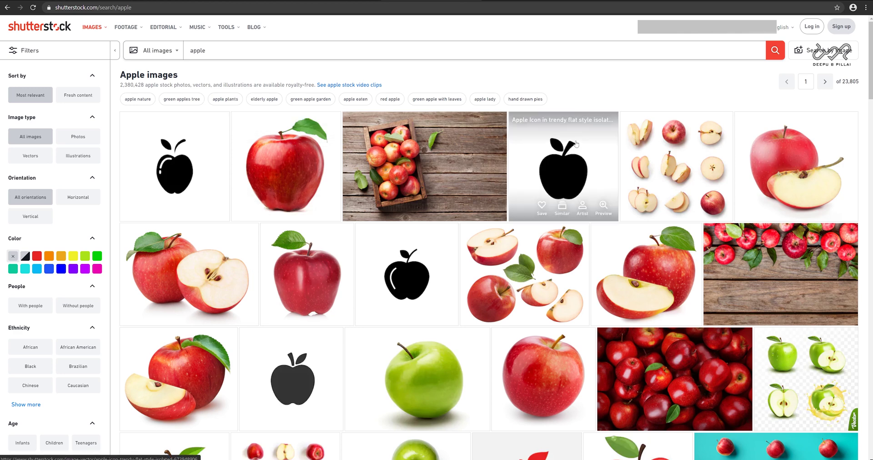
scroll(570, 161, down, 4)
scroll(569, 161, down, 7)
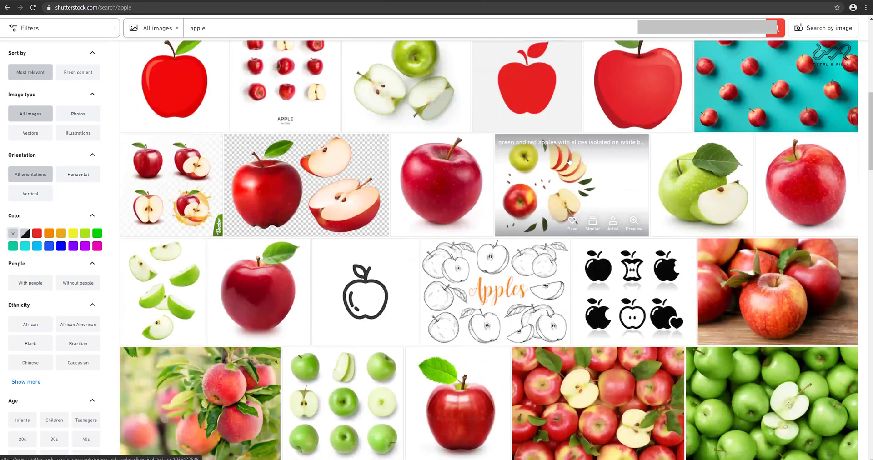
scroll(570, 161, down, 5)
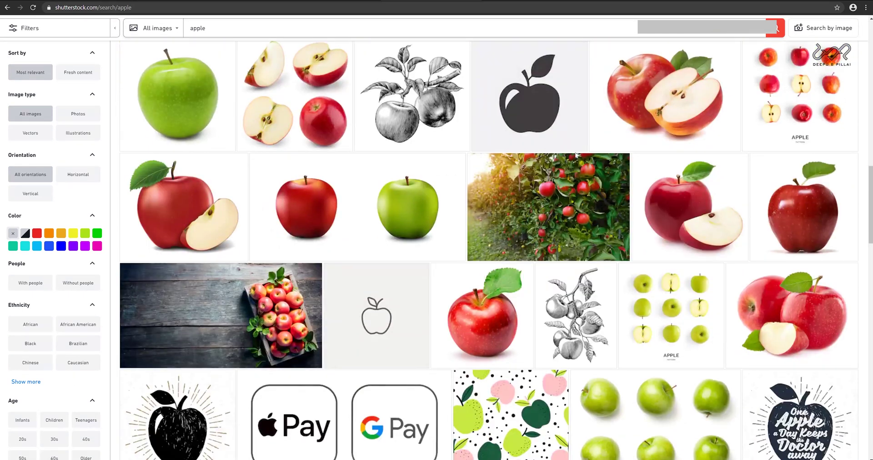
scroll(575, 161, down, 8)
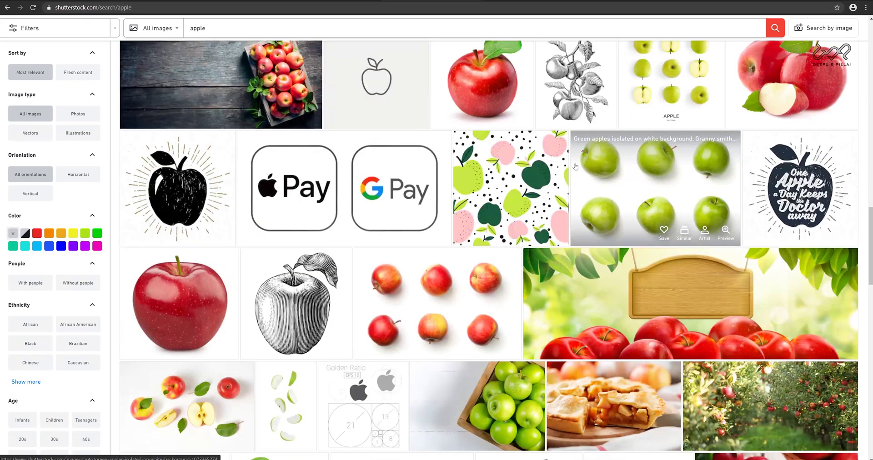
scroll(576, 166, down, 15)
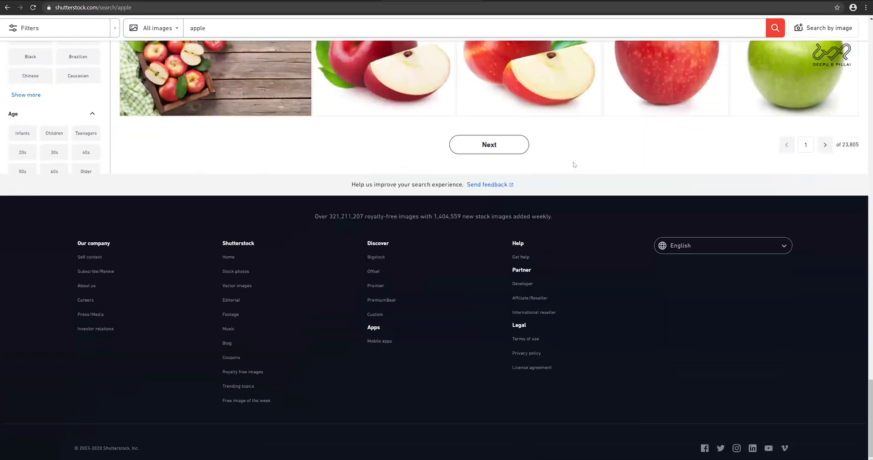
Go to page 2 of the apple images and glance over the results.
scroll(574, 165, up, 3)
click(493, 311)
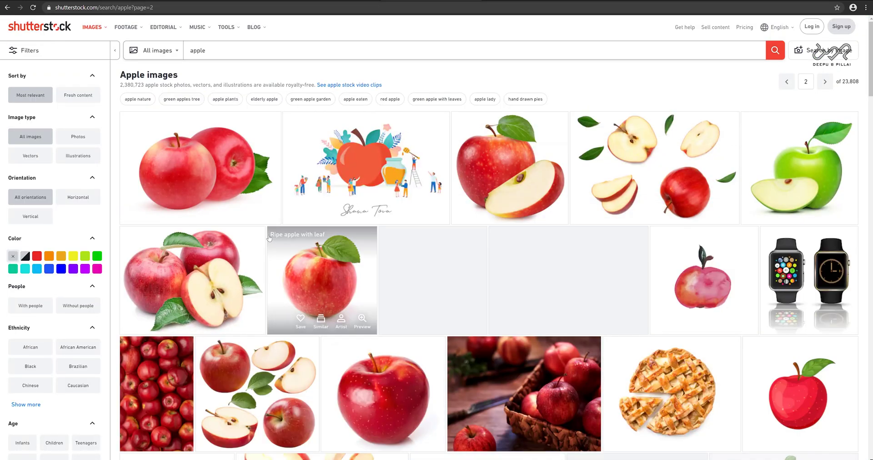
scroll(545, 175, down, 4)
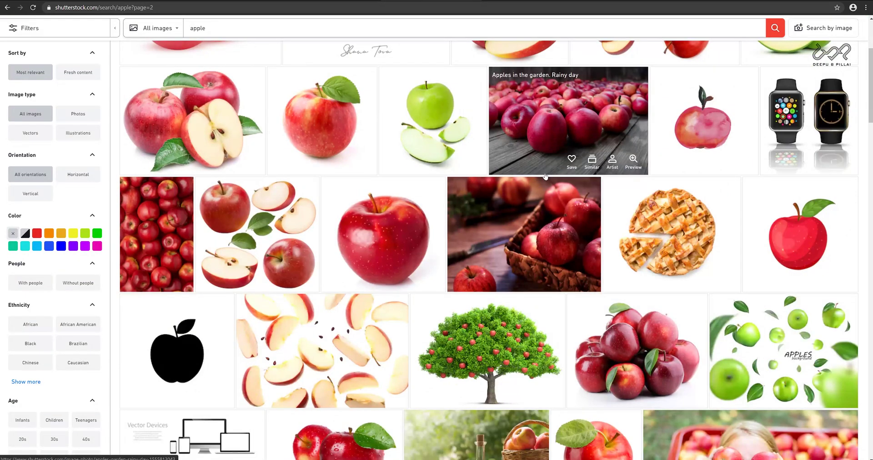
scroll(542, 184, up, 3)
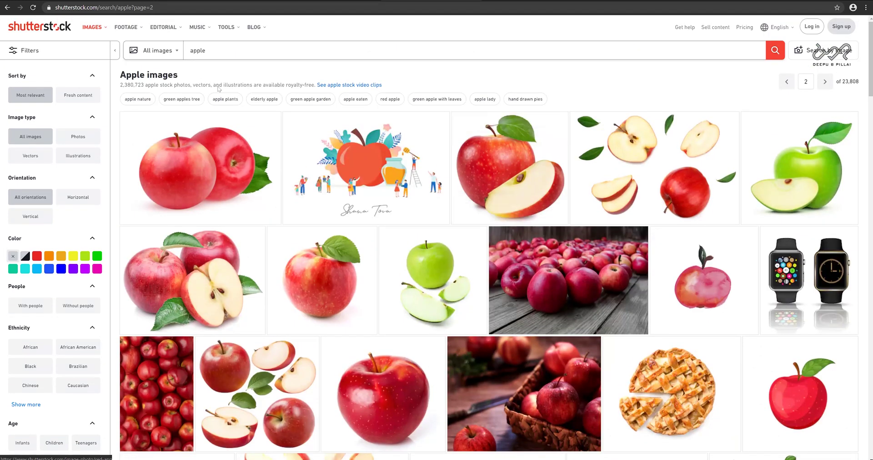
Refine the image search to "apple in yellow" and look through the results.
click(207, 51)
text(in yellow)
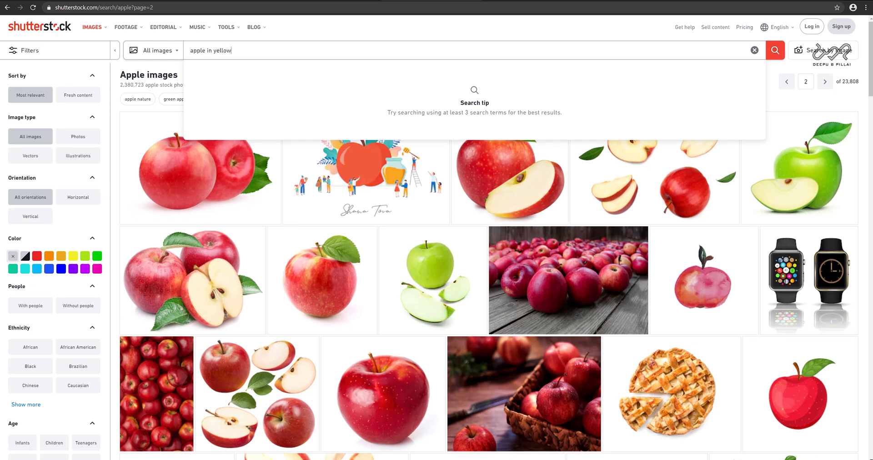
key(Return)
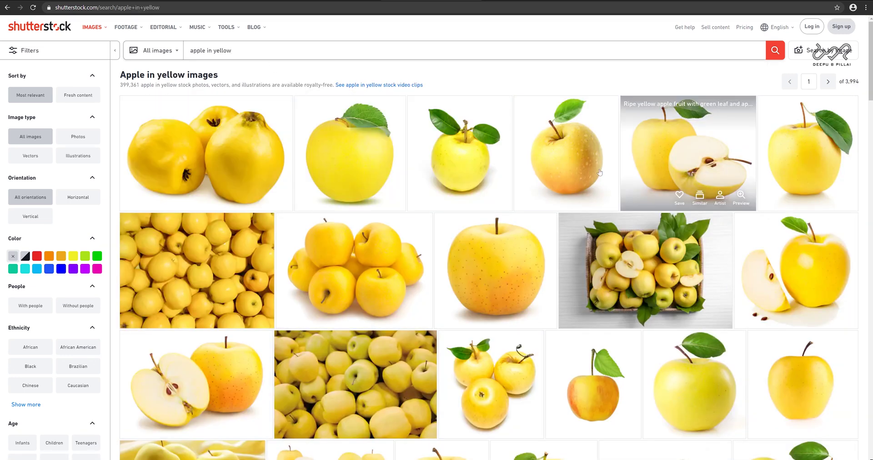
scroll(543, 246, down, 6)
scroll(522, 246, down, 7)
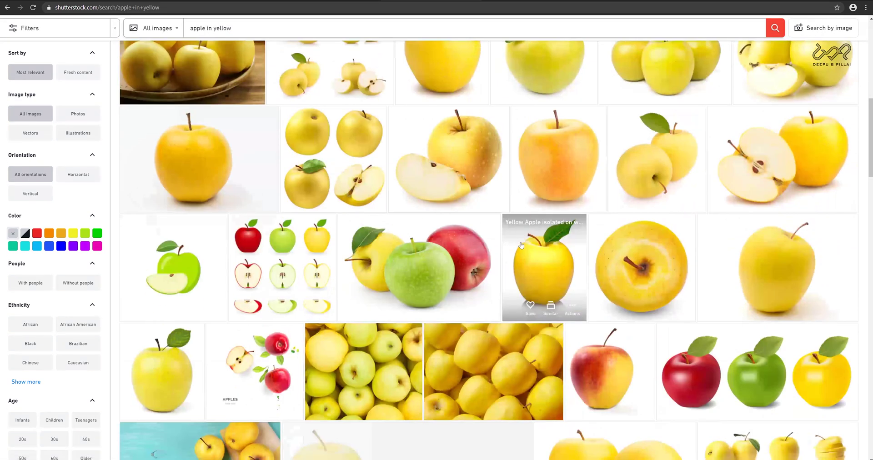
scroll(521, 245, down, 2)
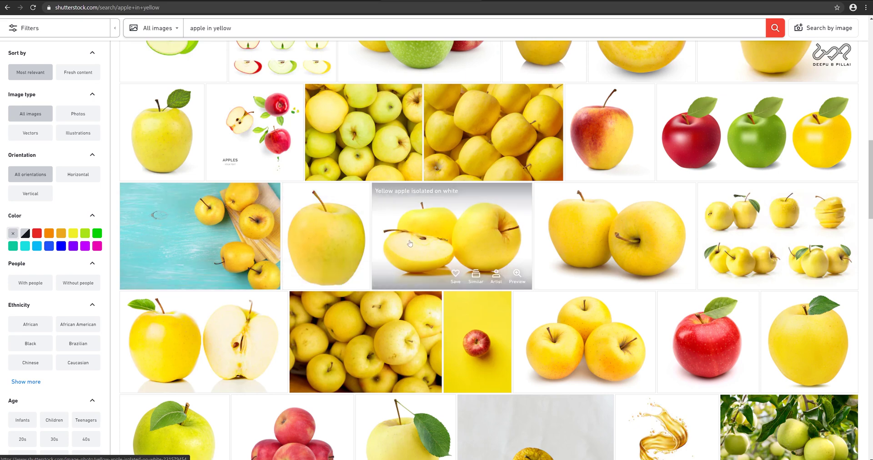
Examine the first page of "apple in yellow" images down to its end and back up to the first rows.
scroll(531, 222, down, 4)
scroll(530, 222, down, 2)
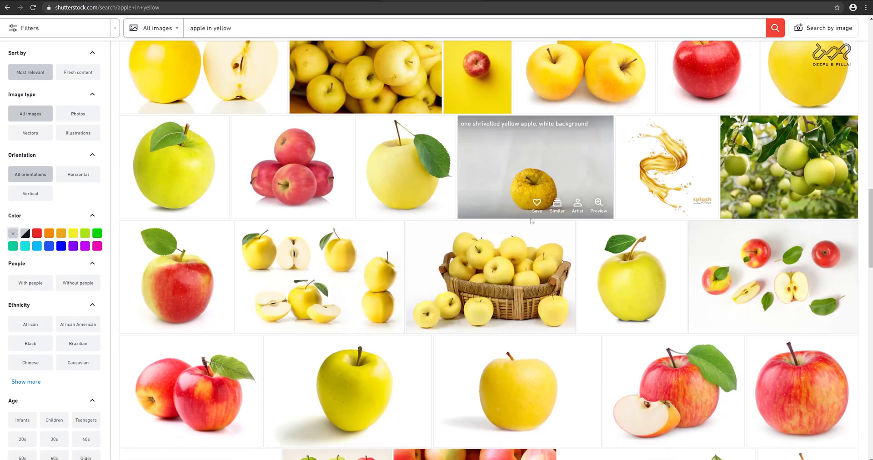
scroll(532, 225, down, 7)
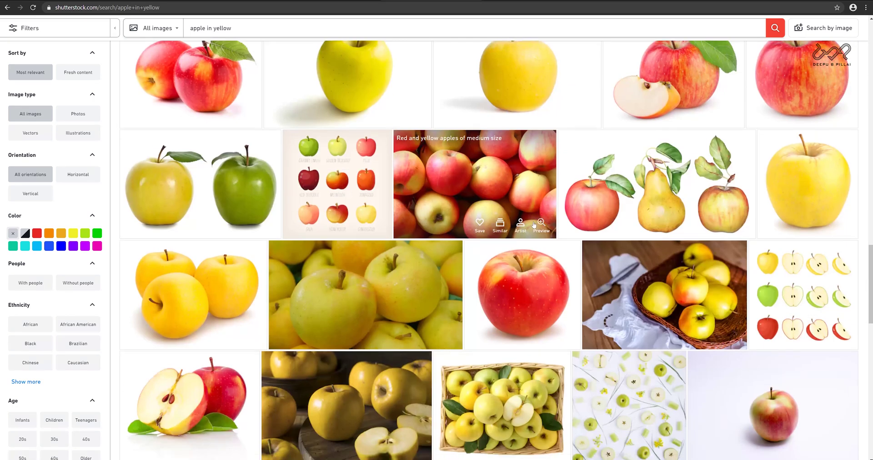
scroll(534, 225, down, 9)
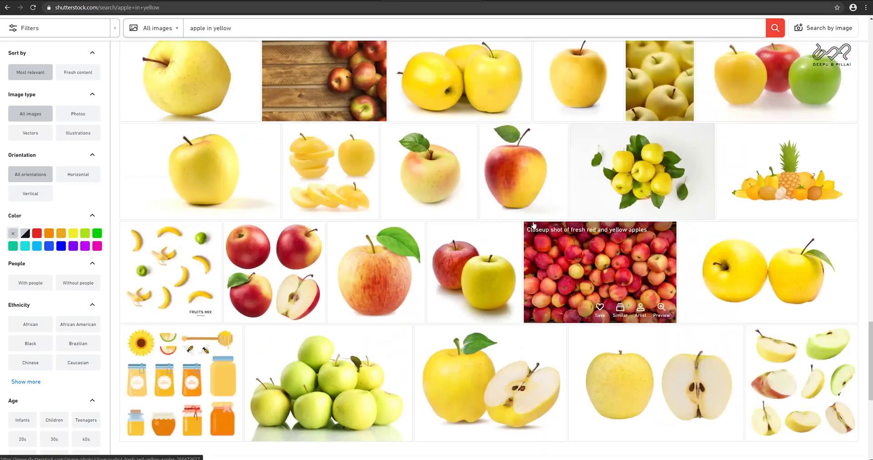
scroll(534, 224, down, 4)
scroll(534, 224, up, 15)
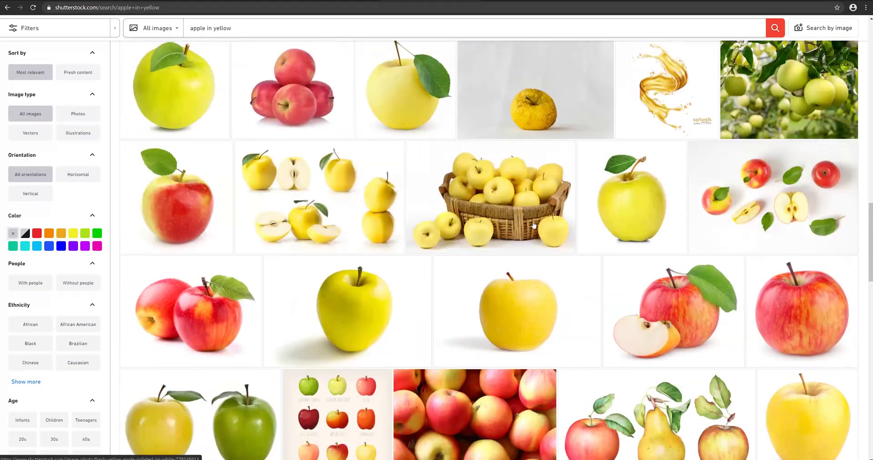
scroll(534, 225, up, 10)
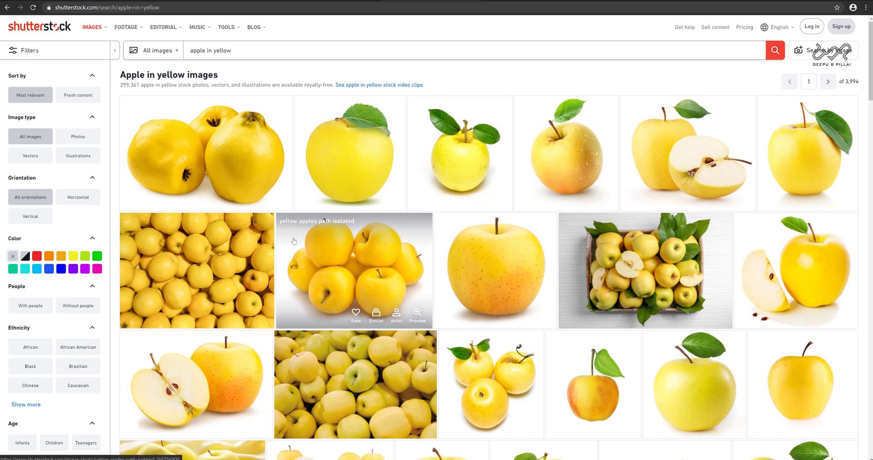
scroll(496, 272, down, 2)
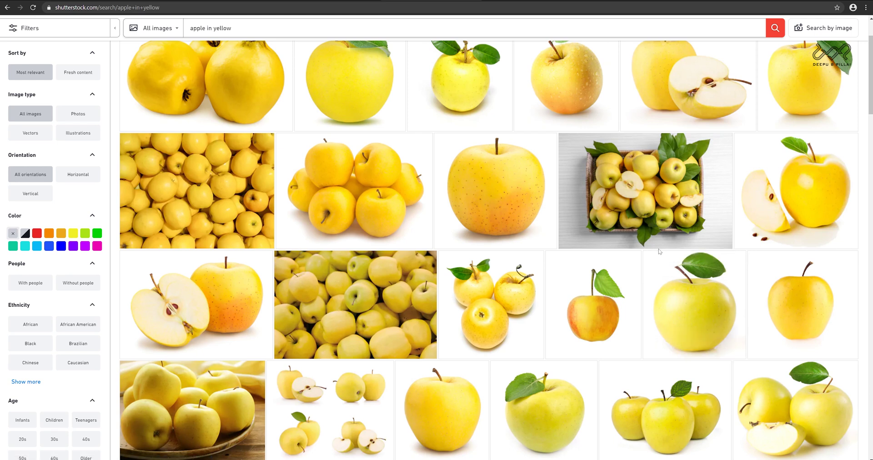
scroll(659, 252, down, 6)
scroll(546, 241, up, 8)
scroll(435, 228, down, 1)
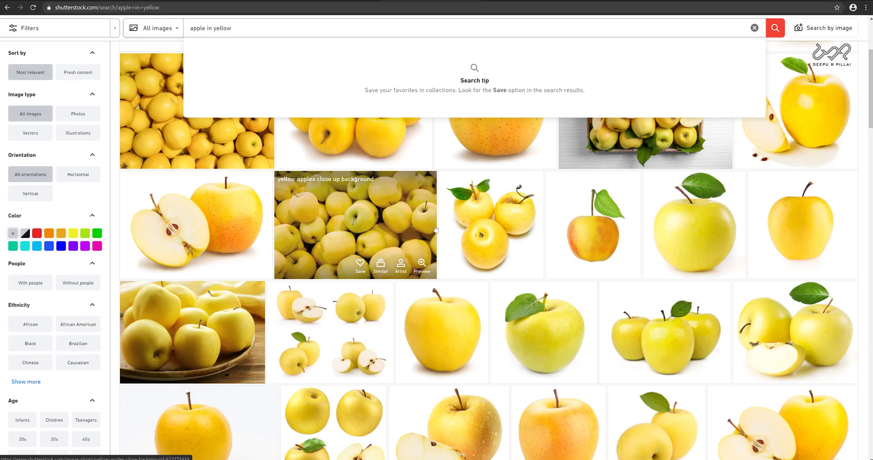
scroll(436, 229, up, 3)
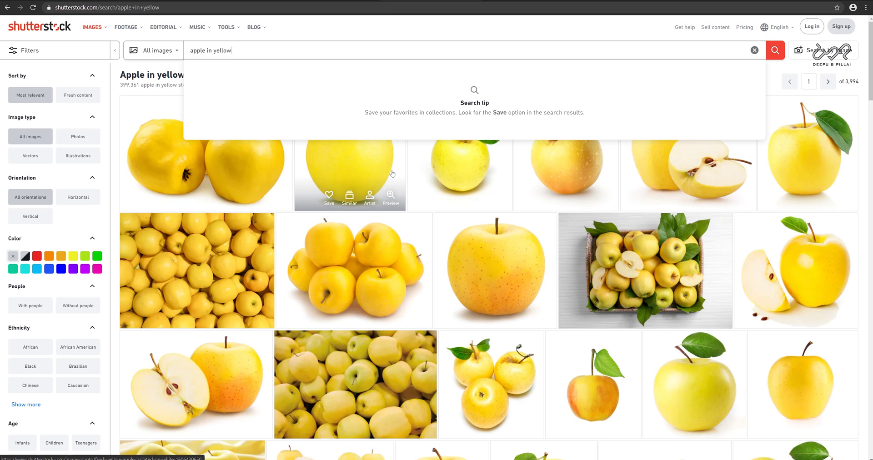
Search Shutterstock images for "indian boy in yellow dress" and look through the results.
key(ctrl+a)
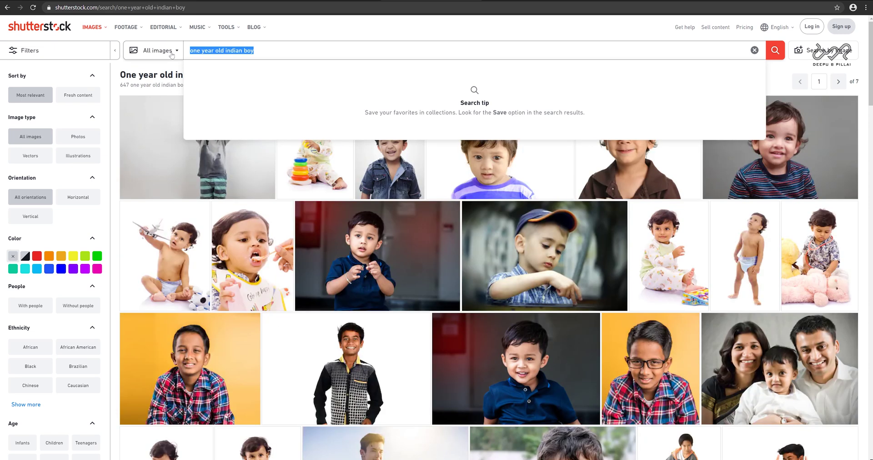
text(indian boy in)
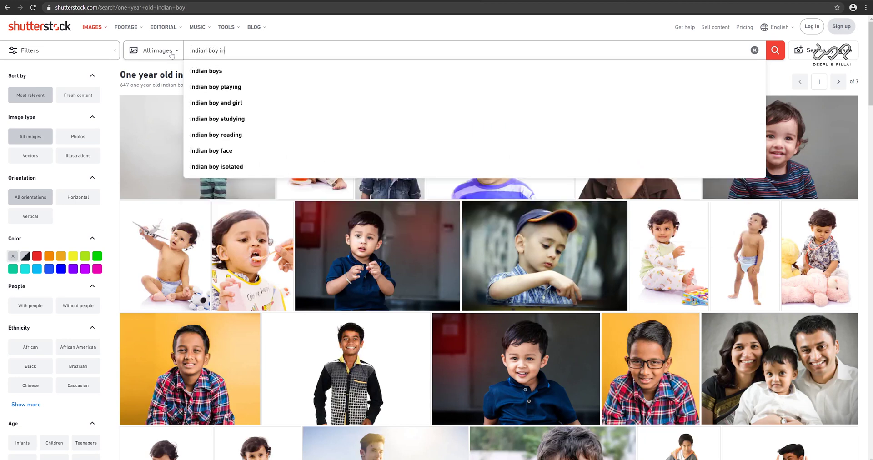
text( yellow)
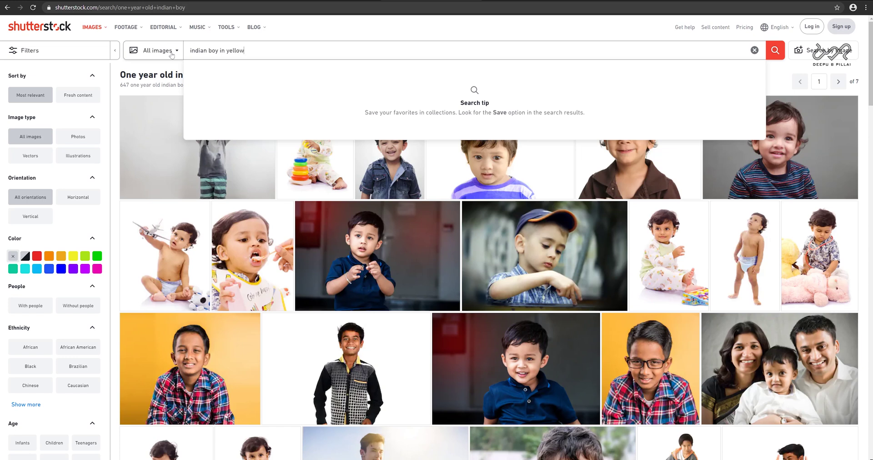
text( dress)
key(Return)
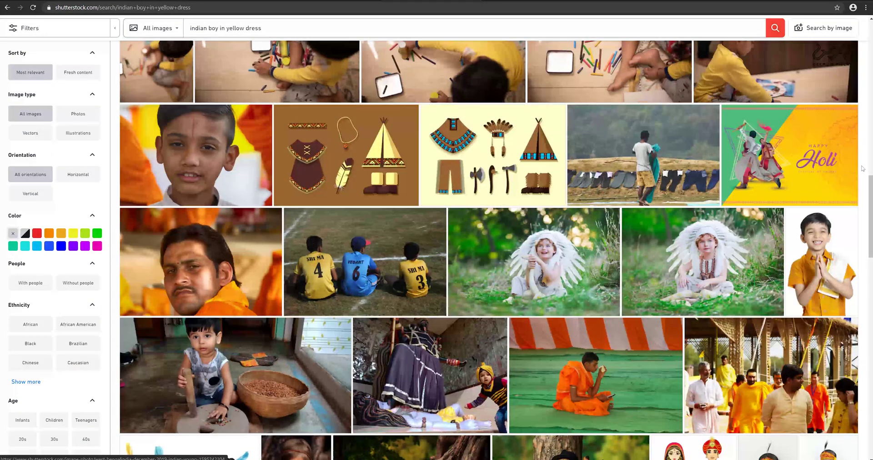
Open the photo of the boy in a yellow shirt with folded hands and examine its description, keywords and similar images.
click(819, 260)
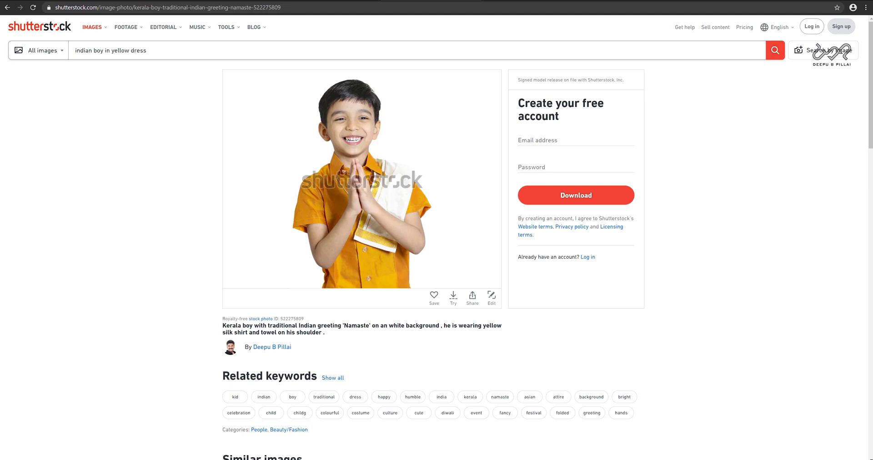
scroll(451, 315, down, 1)
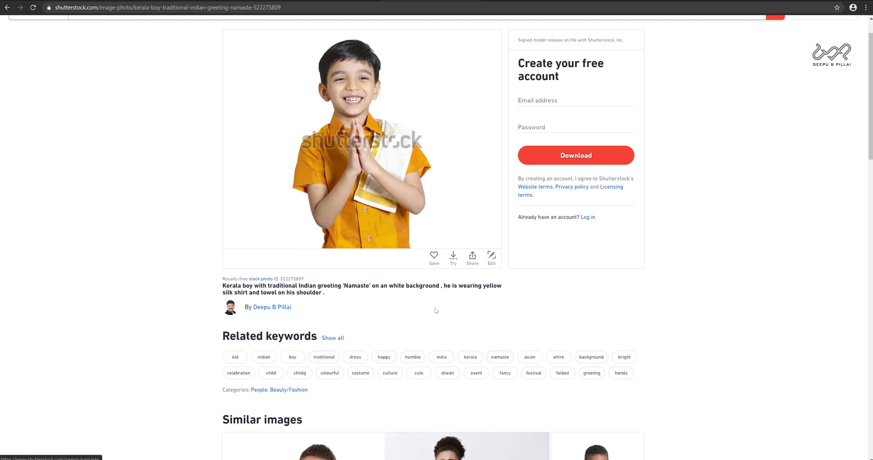
scroll(442, 311, down, 4)
scroll(406, 286, up, 4)
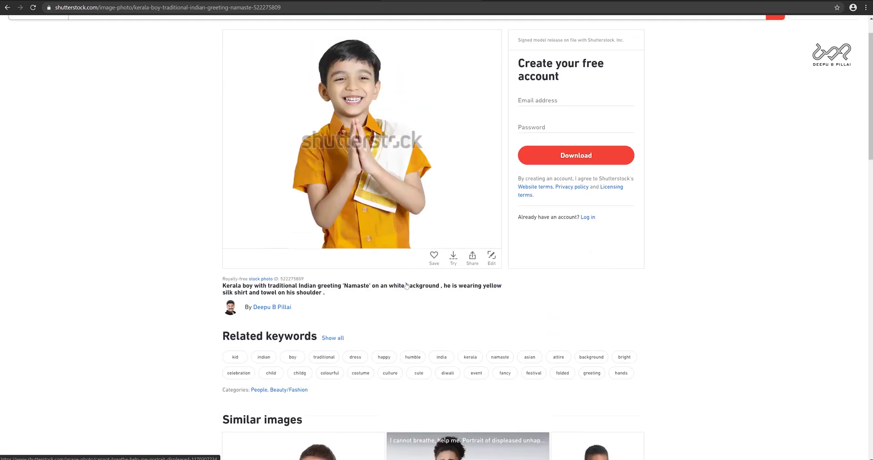
scroll(423, 238, up, 1)
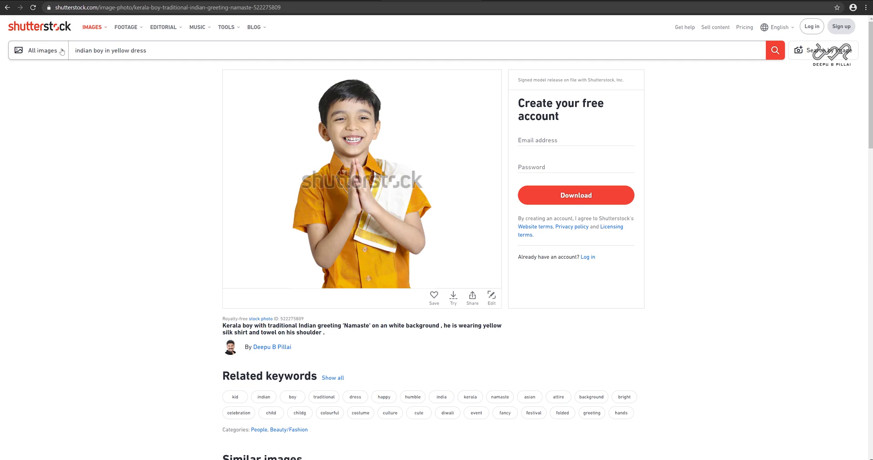
Search the footage for "one year old indian boy", preview the clip of the child in the striped shirt, and return to the results.
key(ctrl+a)
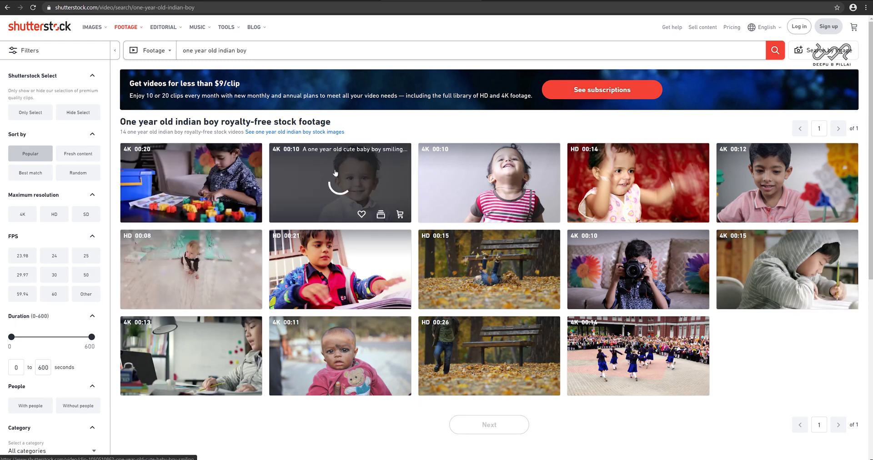
click(502, 173)
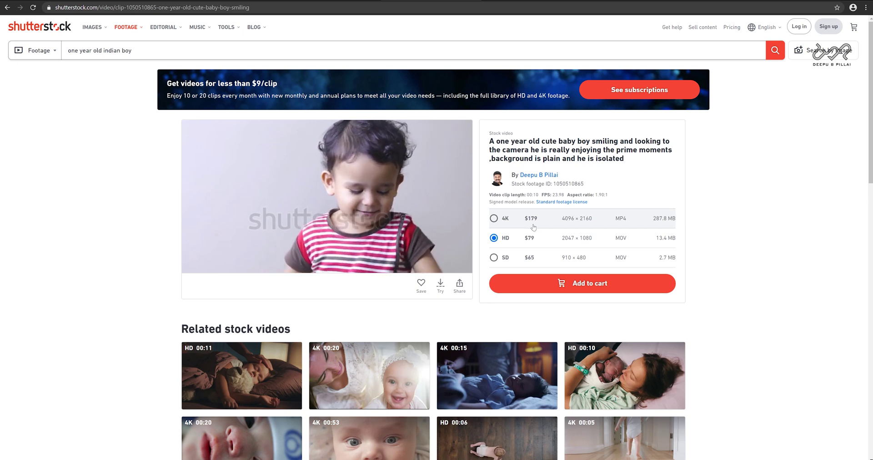
mouse_move(371, 216)
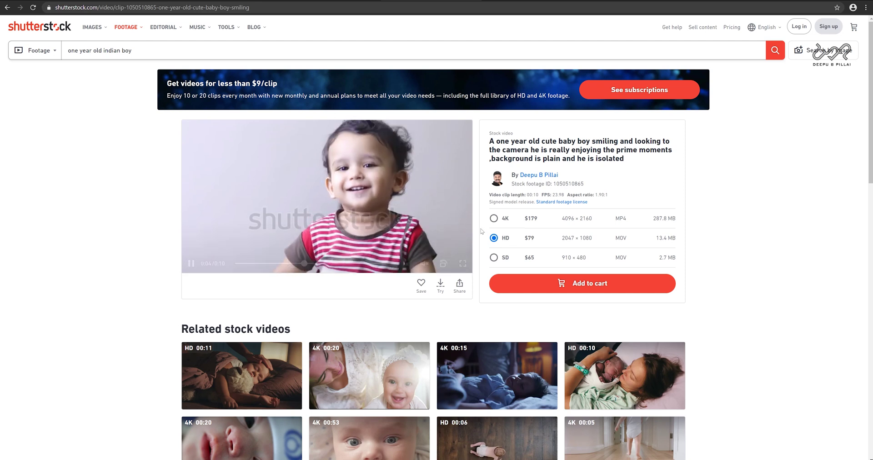
click(7, 7)
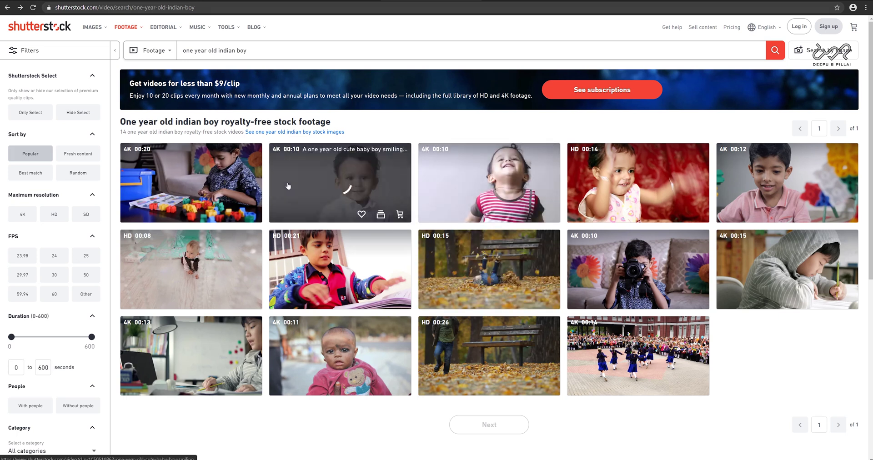
Open the footage clip of the smiling baby boy in the white shirt and look over its details and related videos.
click(288, 186)
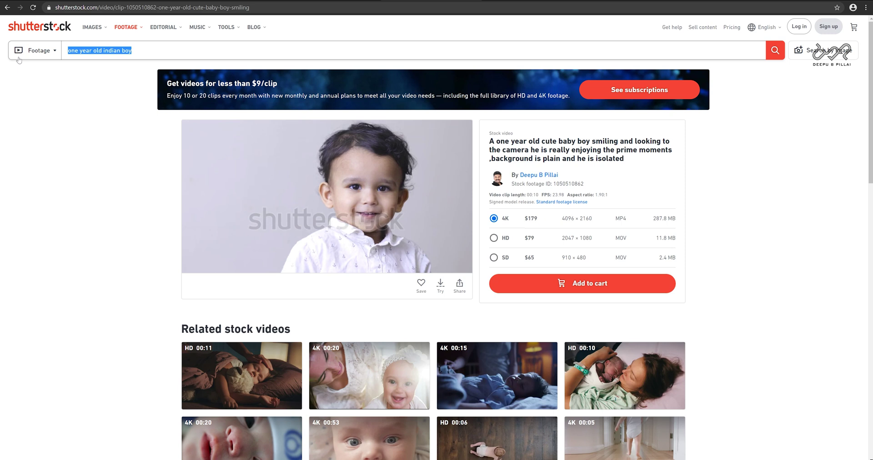
scroll(19, 60, down, 2)
scroll(19, 60, up, 2)
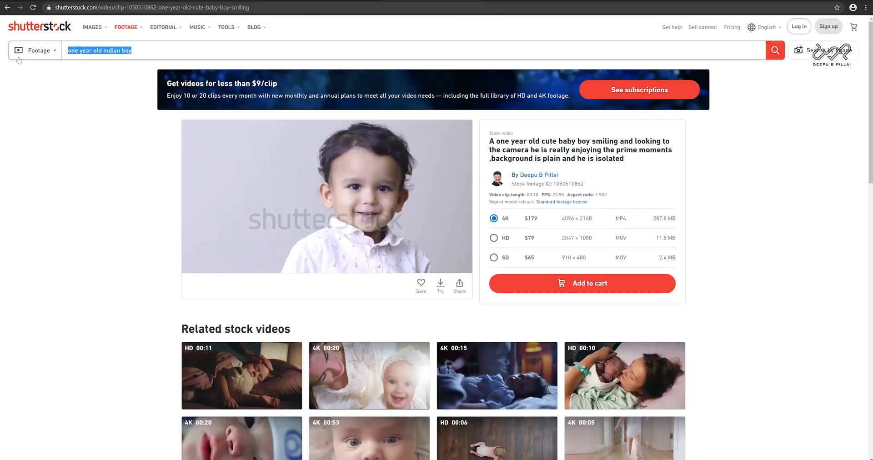